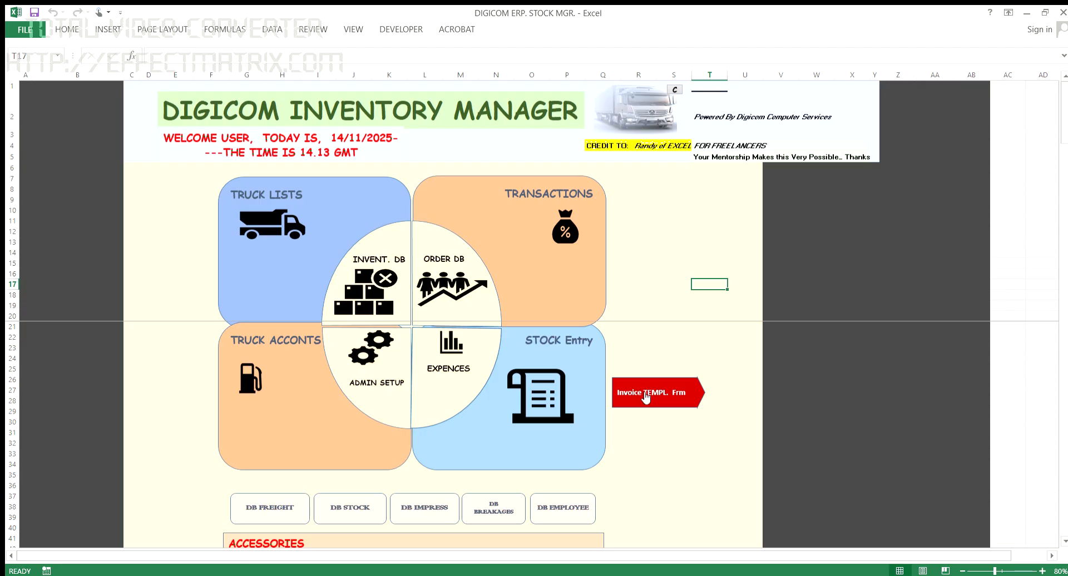
Step: Open the Invoice TEMPL. Frm invoice form from the DIGICOM dashboard
left_click(646, 396)
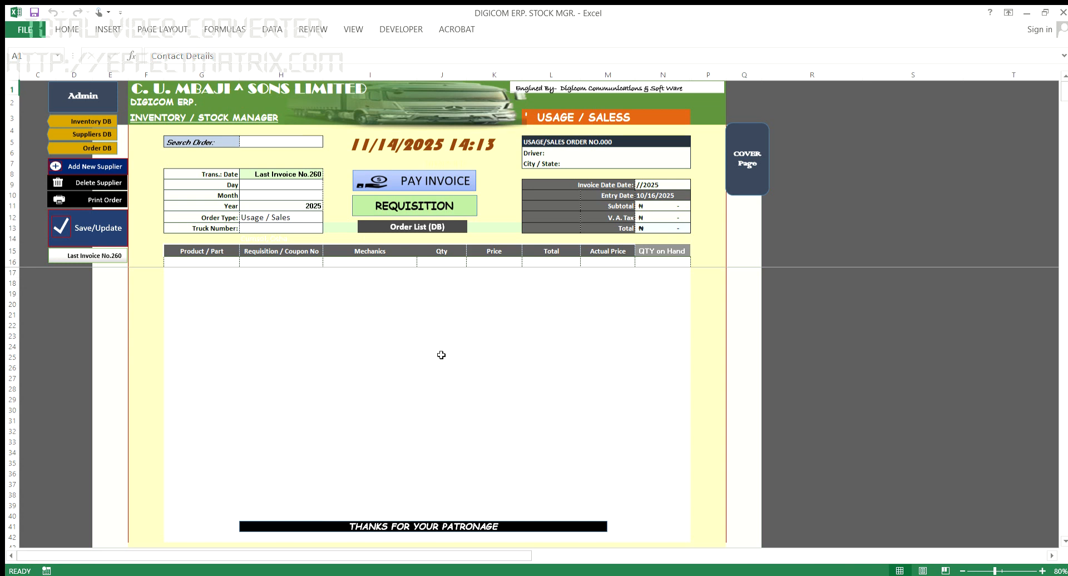
Step: Keep Usage / Sales as the order type and enter truck number XC278ASB
left_click(213, 265)
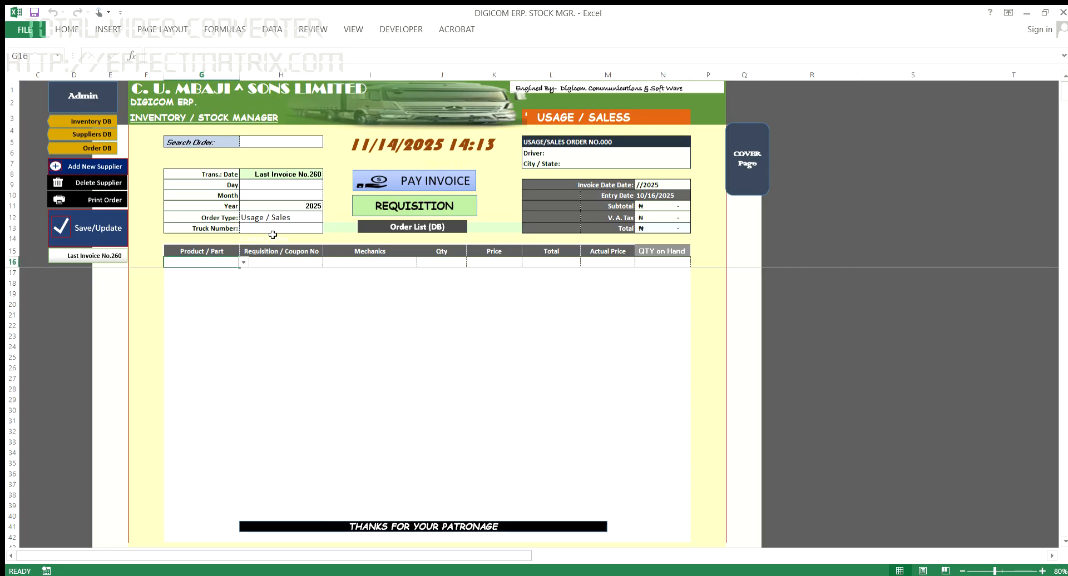
left_click(298, 184)
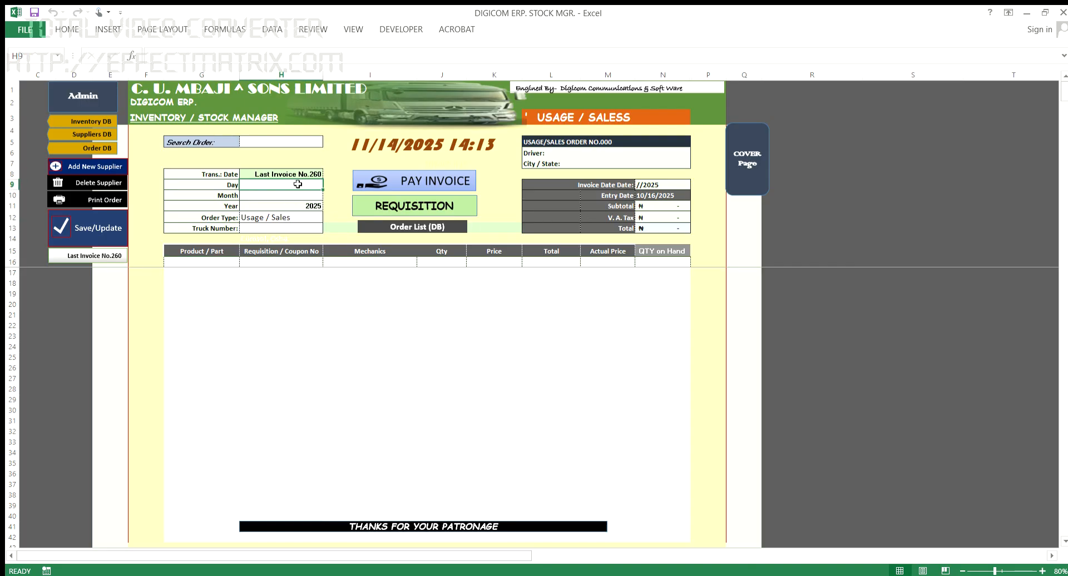
left_click(290, 197)
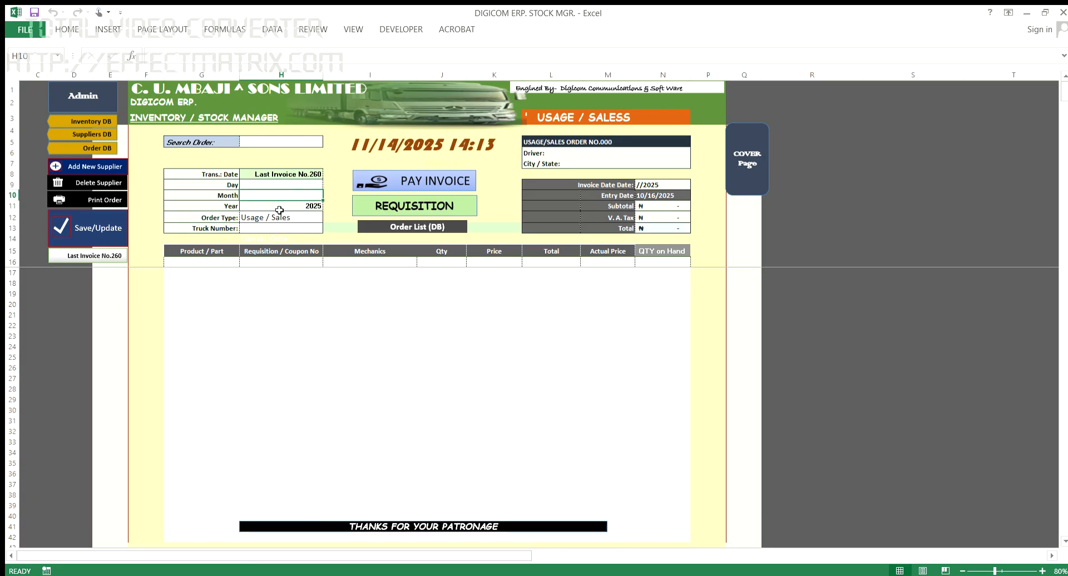
left_click(281, 207)
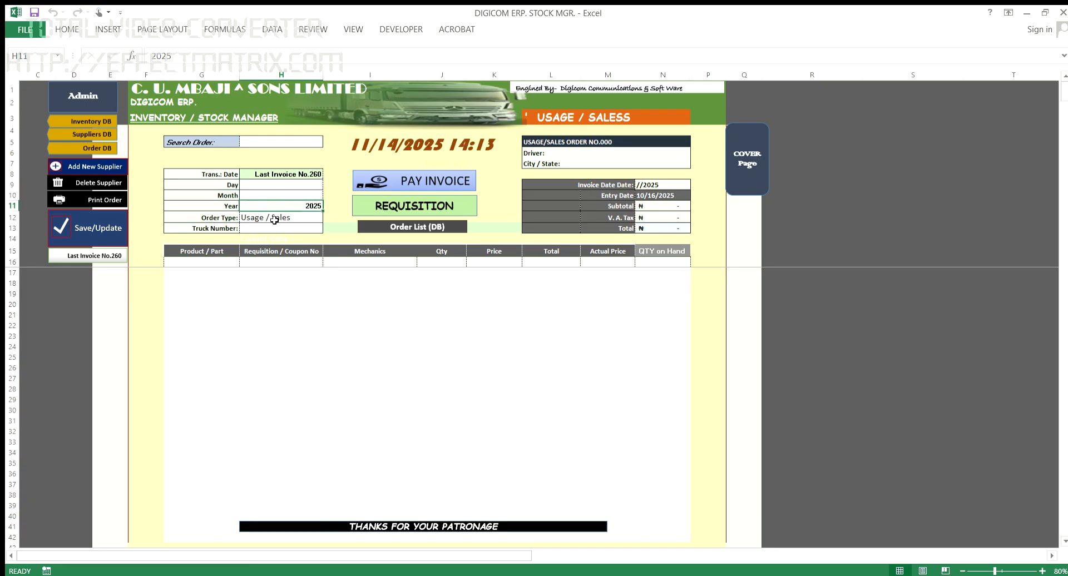
left_click(274, 219)
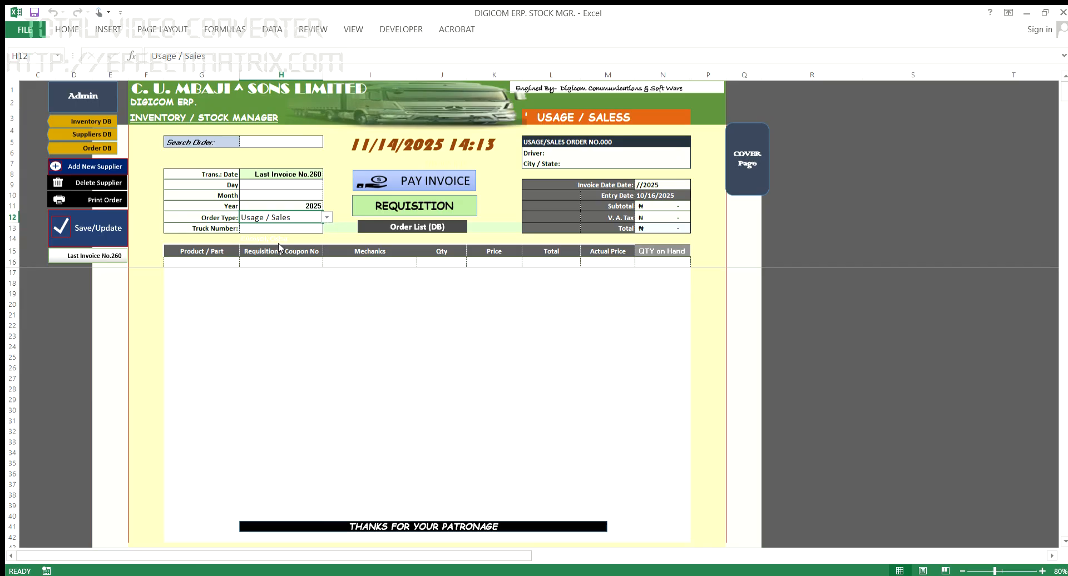
left_click(294, 321)
left_click(258, 230)
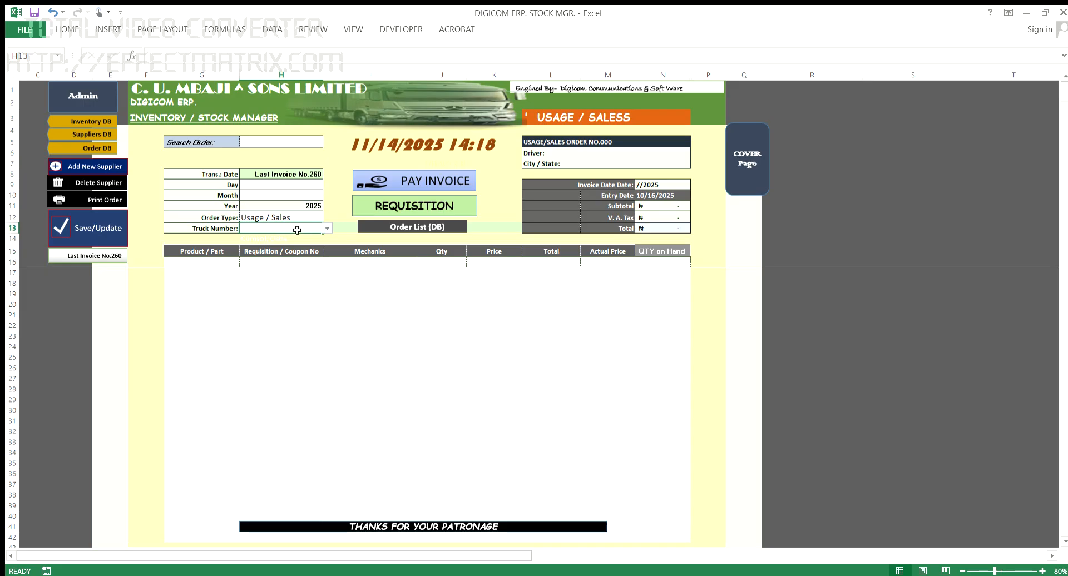
type("XC2")
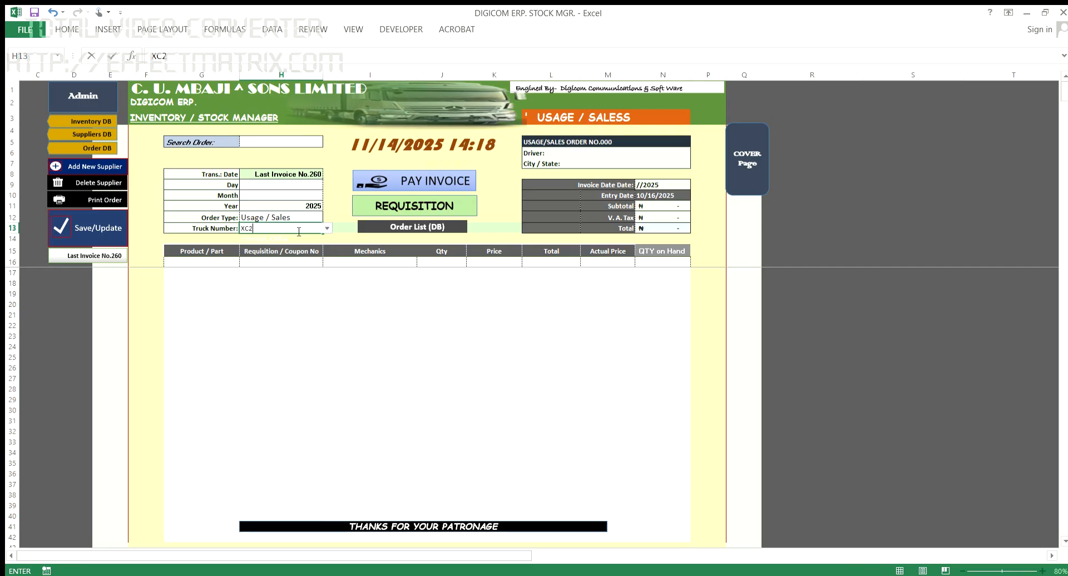
type("78ASB")
key("Return")
Step: Choose ENGINE GLASS from the product dropdown on the first product line
left_click(225, 263)
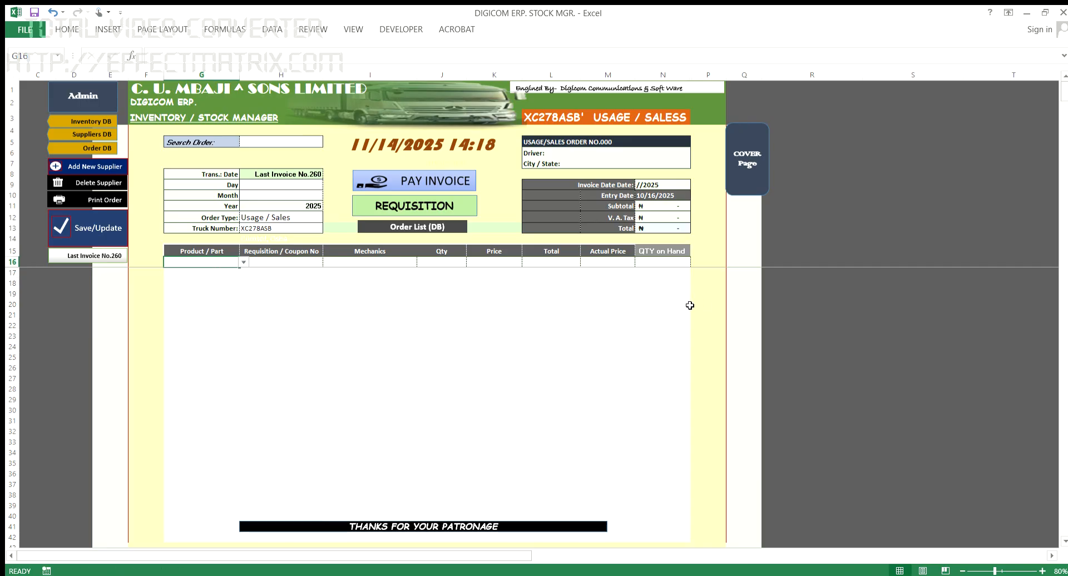
type("e")
type("Engin")
type("e")
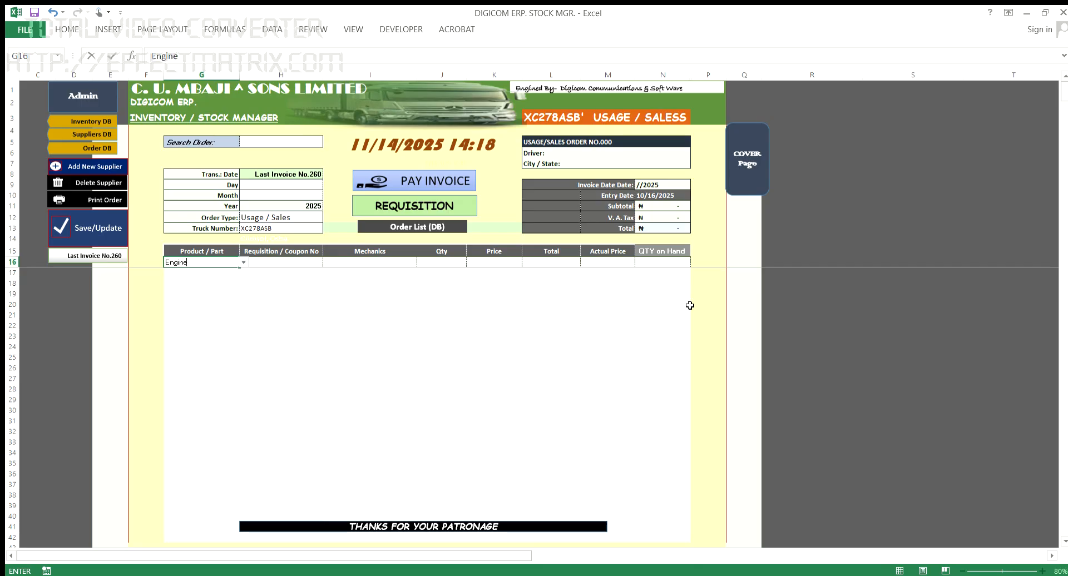
left_click(240, 260)
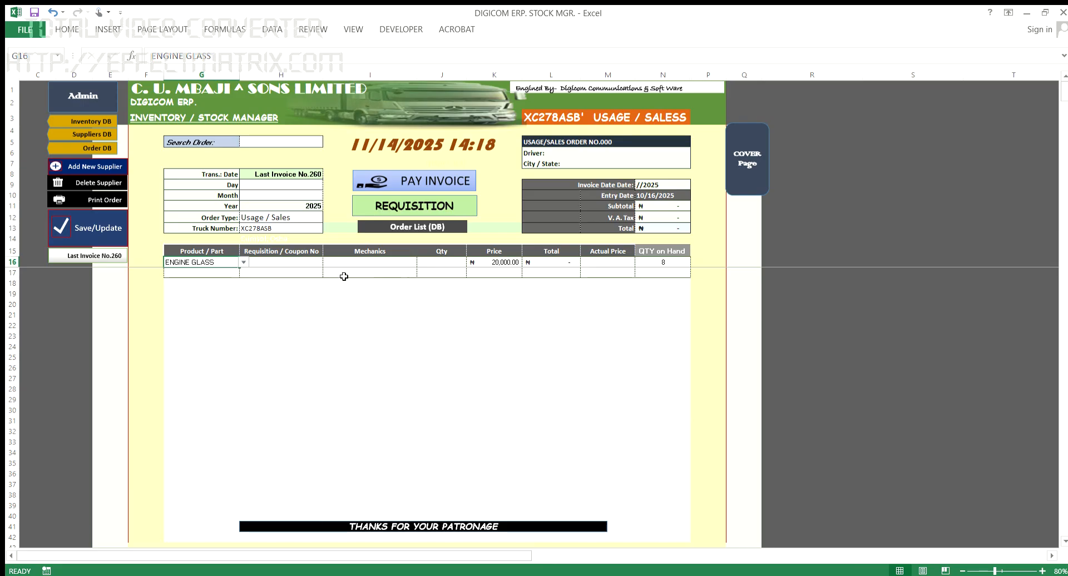
left_click(302, 265)
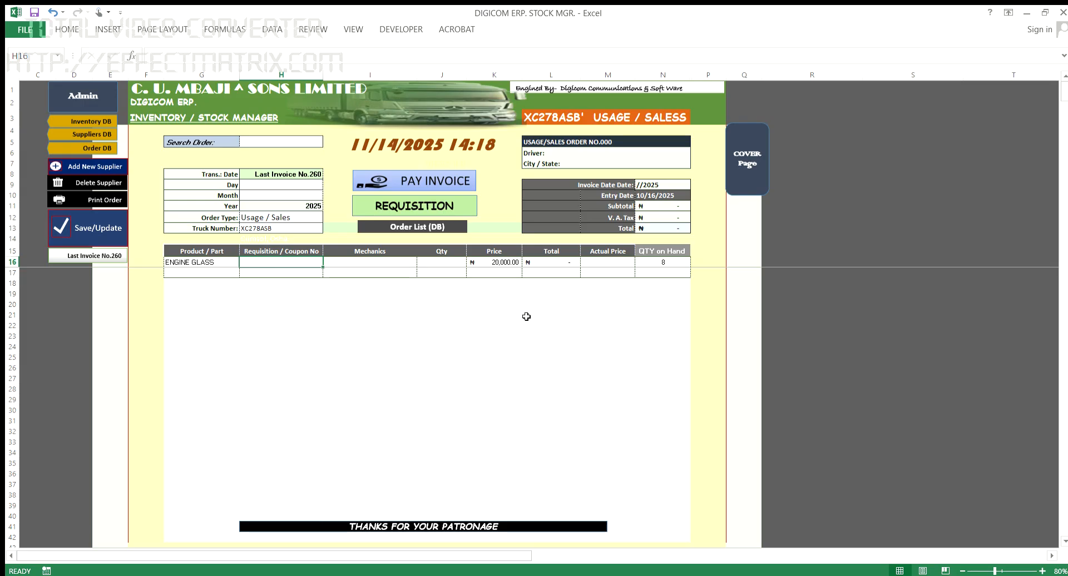
Step: Give the ENGINE GLASS line requisition number 00222 and quantity 2
type("00222")
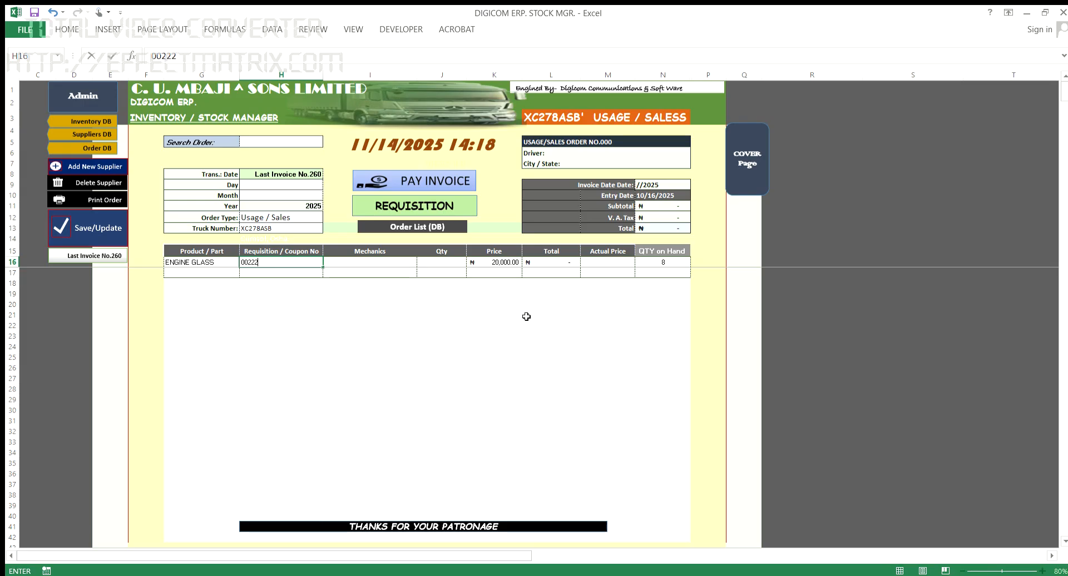
key("Tab")
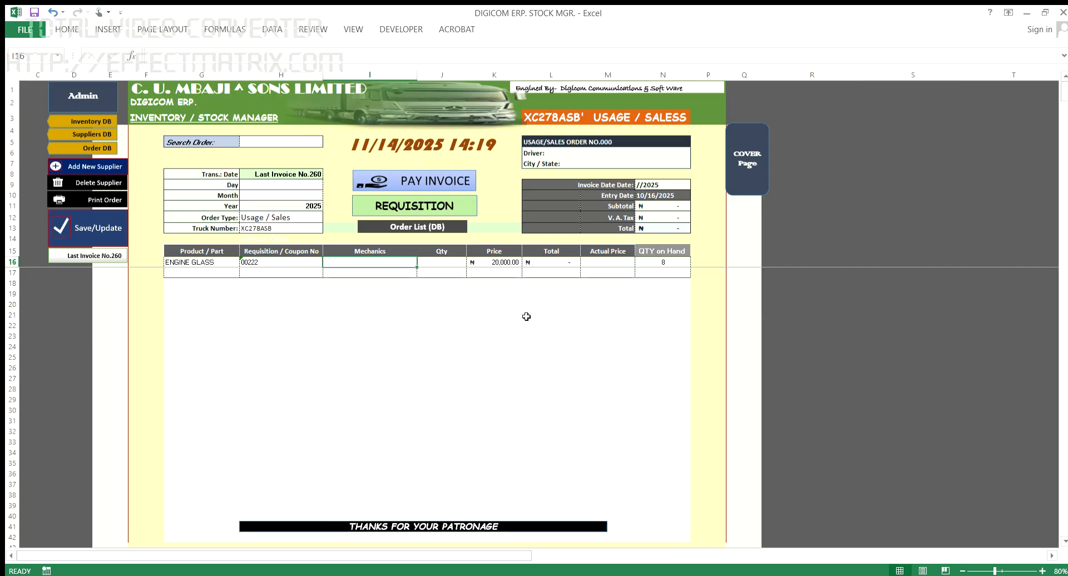
key("Tab")
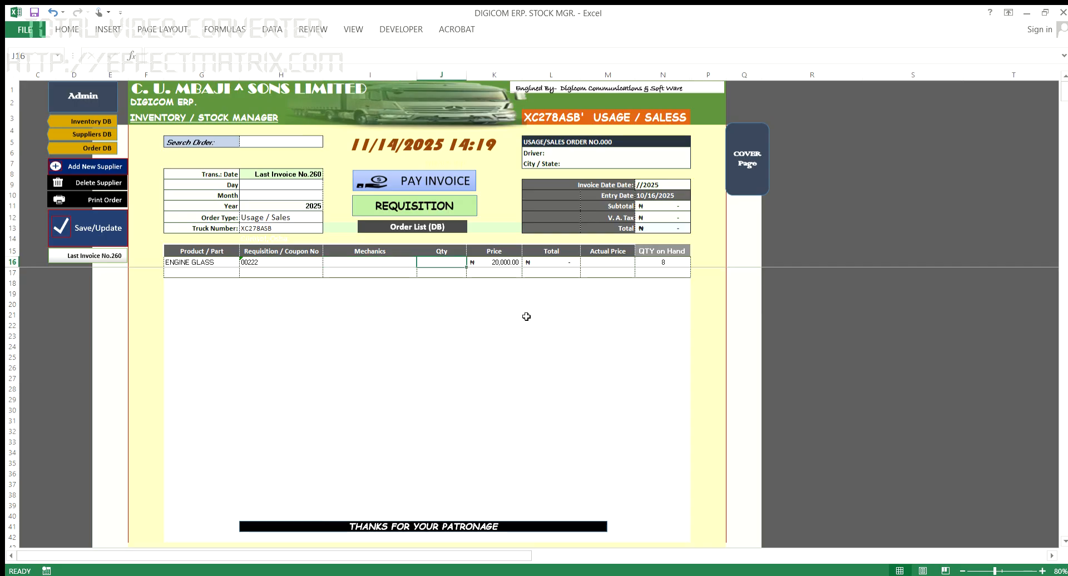
type("2")
key("Return")
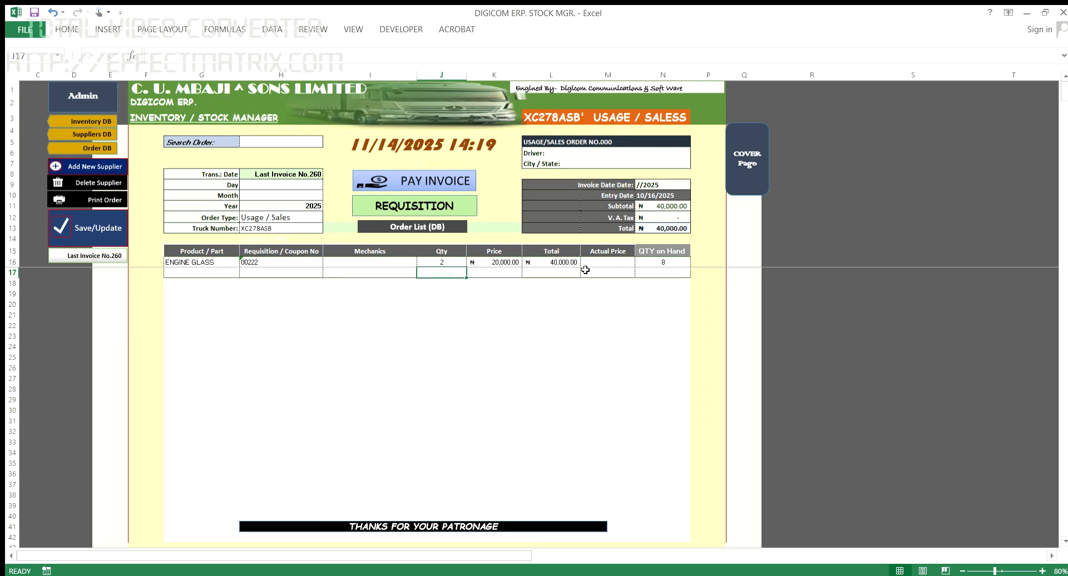
Step: Set the ENGINE GLASS actual price to 21,000, bringing the total to ₦42,000.00
left_click(305, 220)
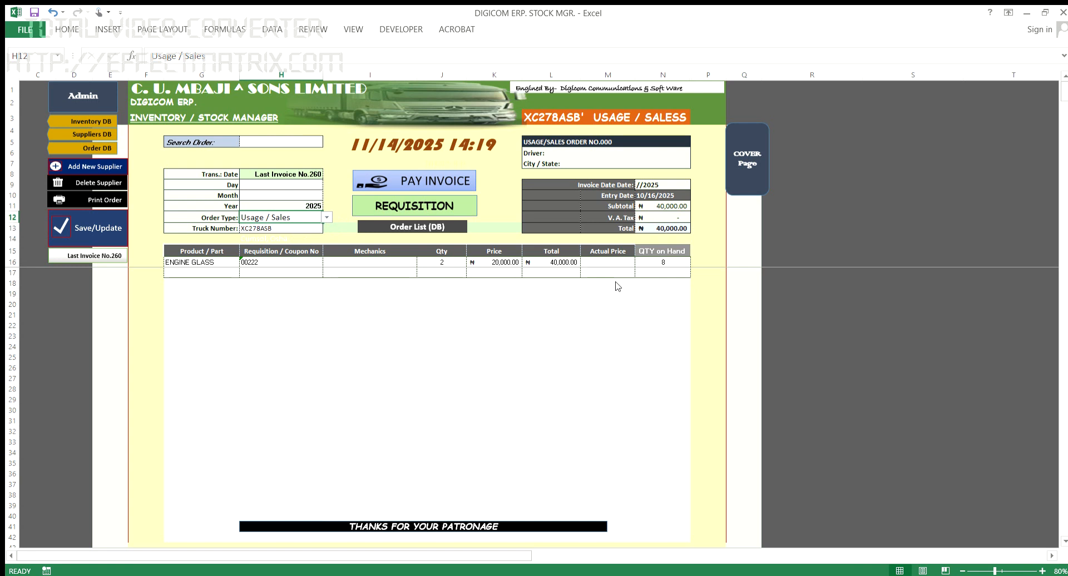
left_click(606, 262)
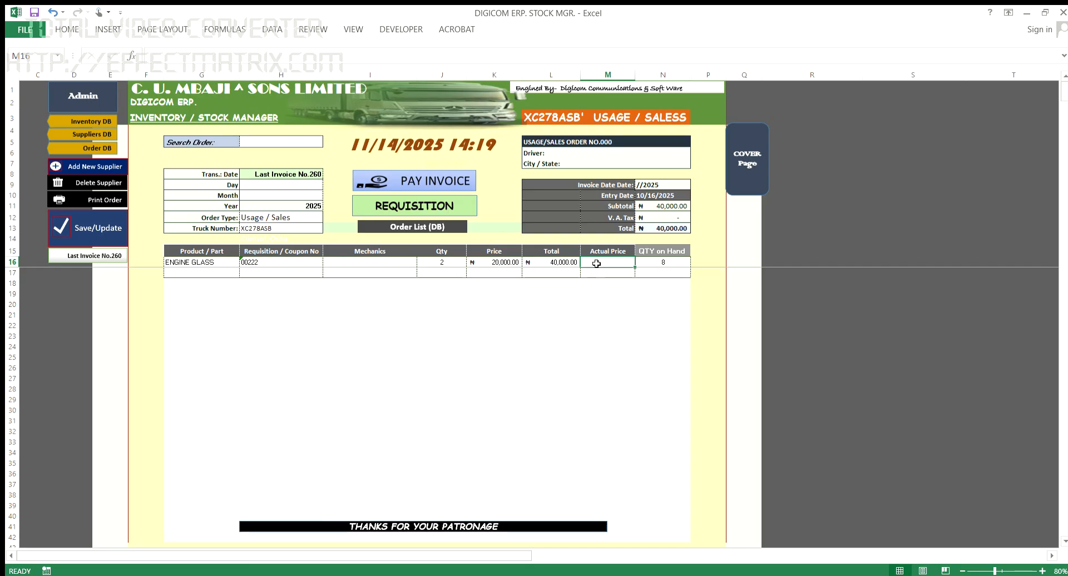
type("21000")
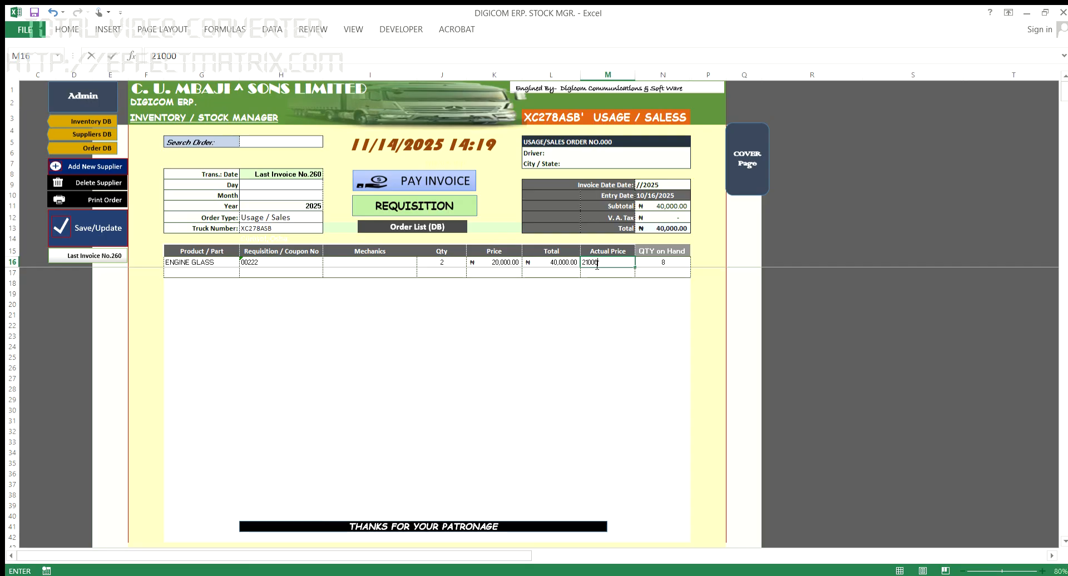
key("Return")
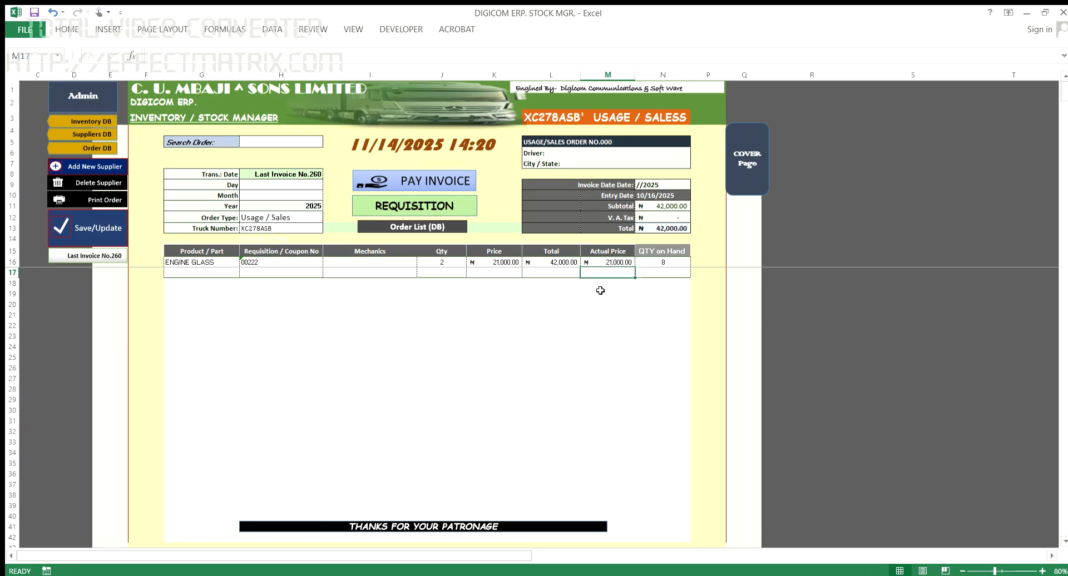
left_click(209, 273)
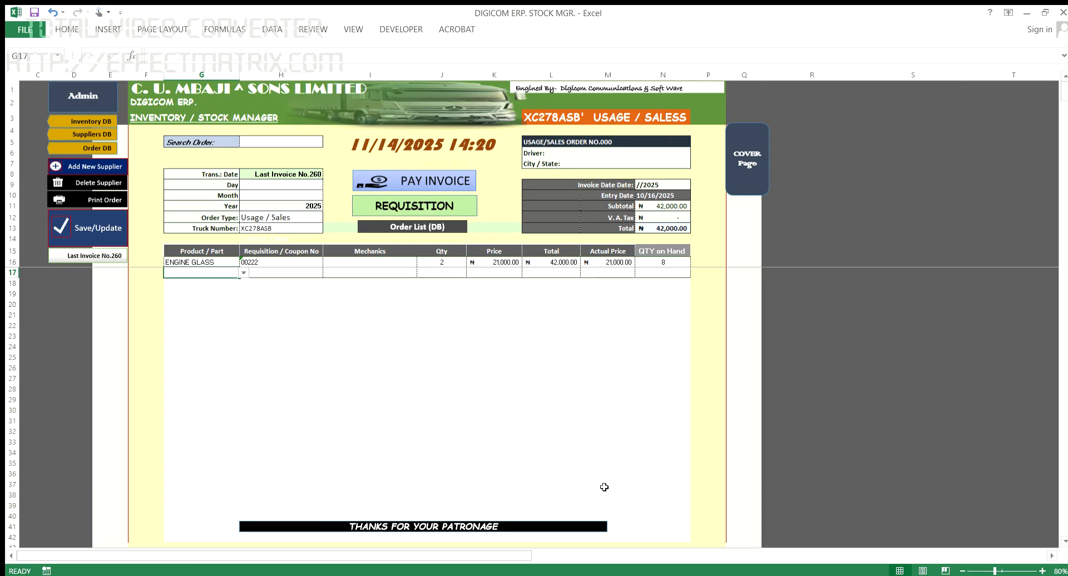
Step: Add Air Filter on row 17 with coupon 00222 and quantity 1 at ₦18,000.00
type("Filt")
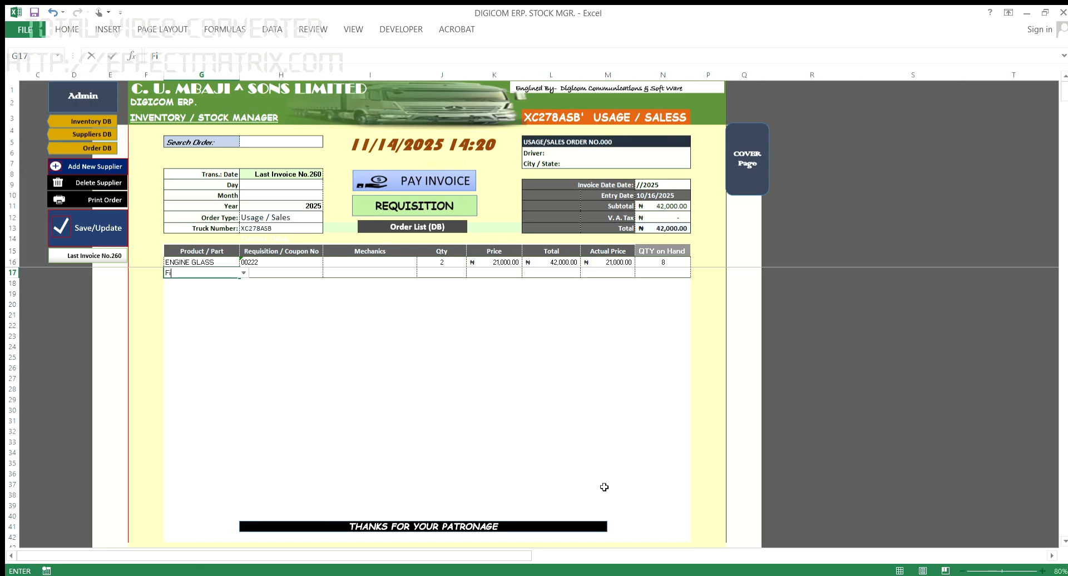
left_click(240, 271)
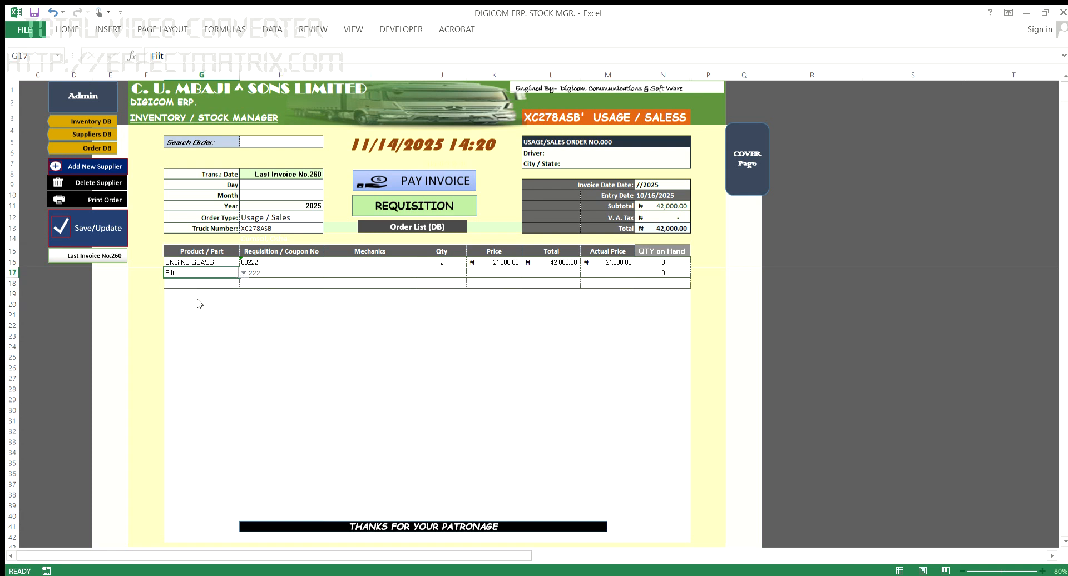
left_click(306, 274)
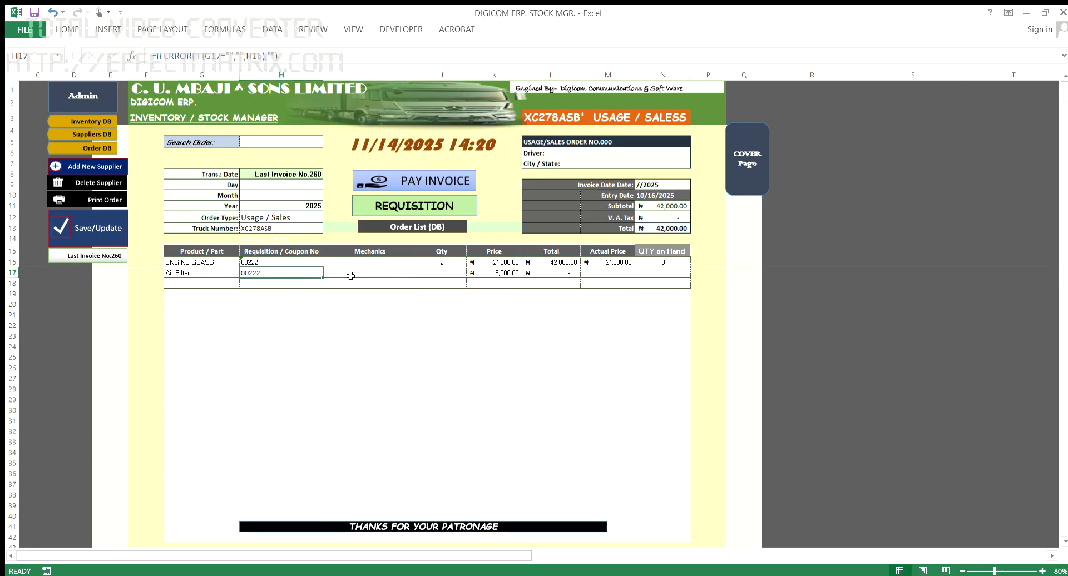
left_click(385, 274)
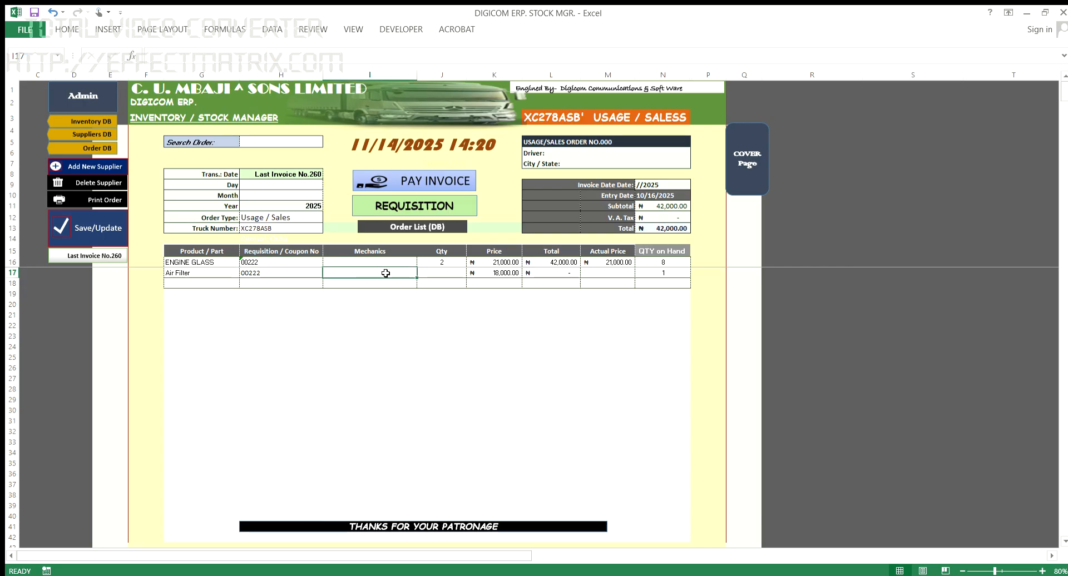
left_click(445, 275)
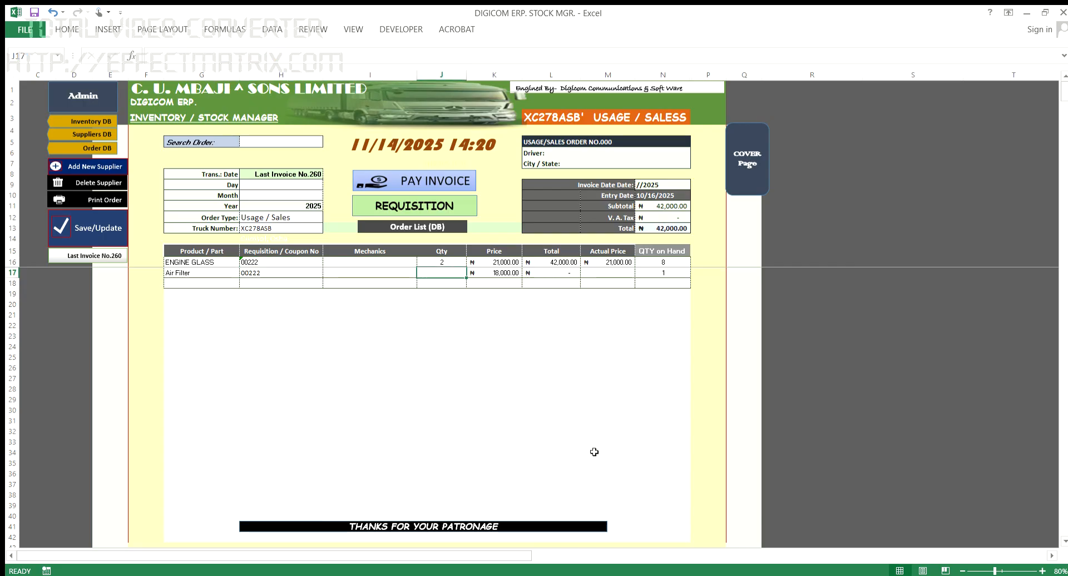
type("1")
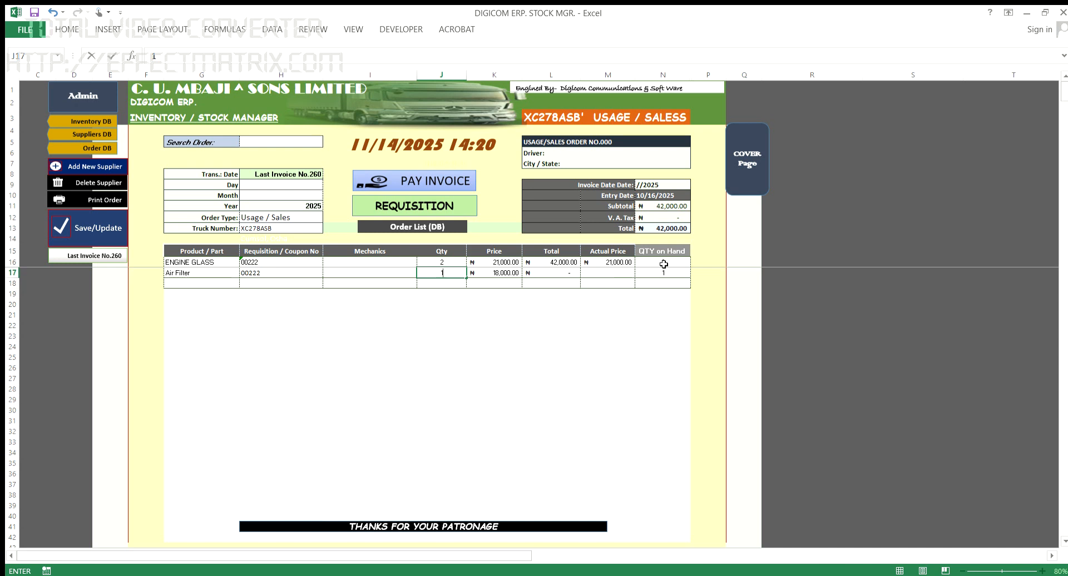
left_click(445, 264)
left_click(452, 273)
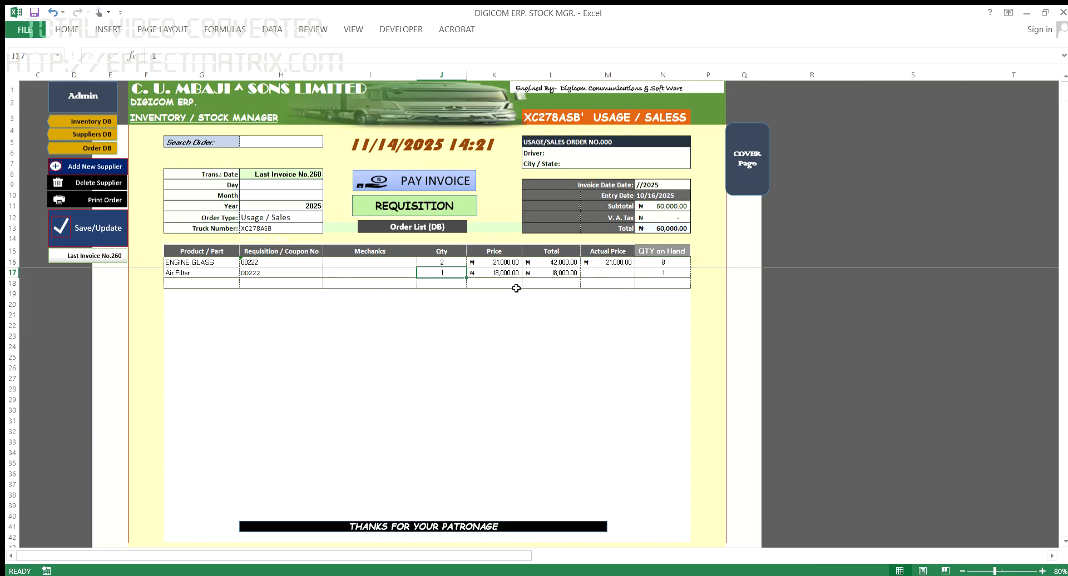
Step: Date the order day 12, month 11 (11/12/2025) and save it
left_click(292, 186)
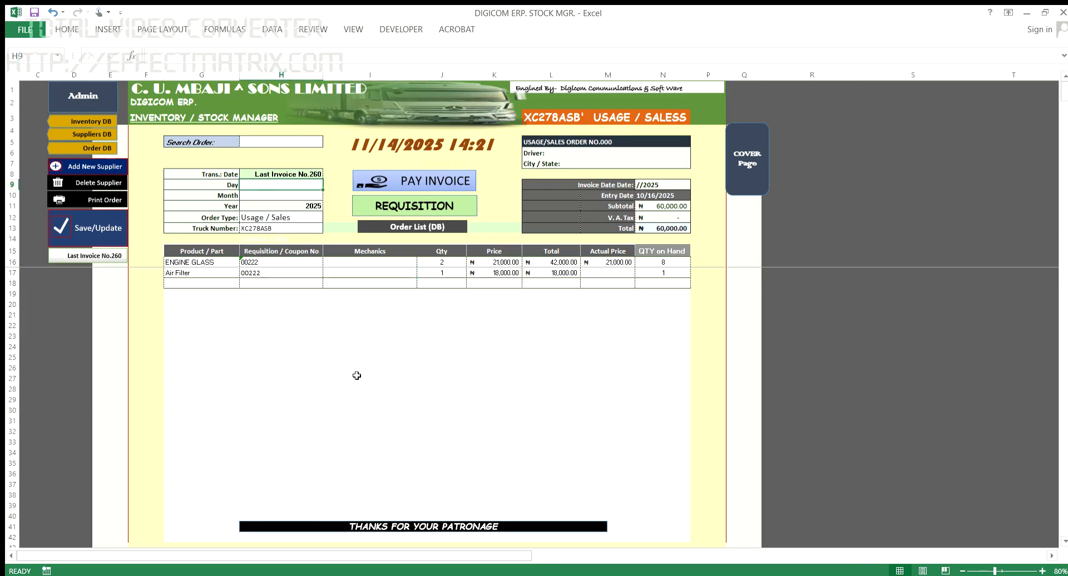
type("12")
key("Return")
type("11")
key("Return")
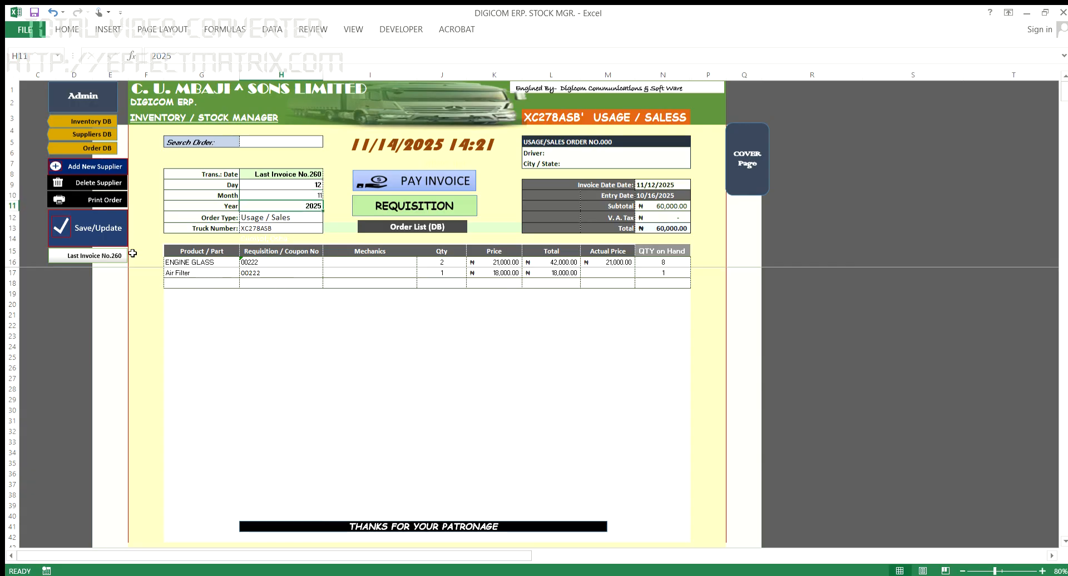
left_click(82, 229)
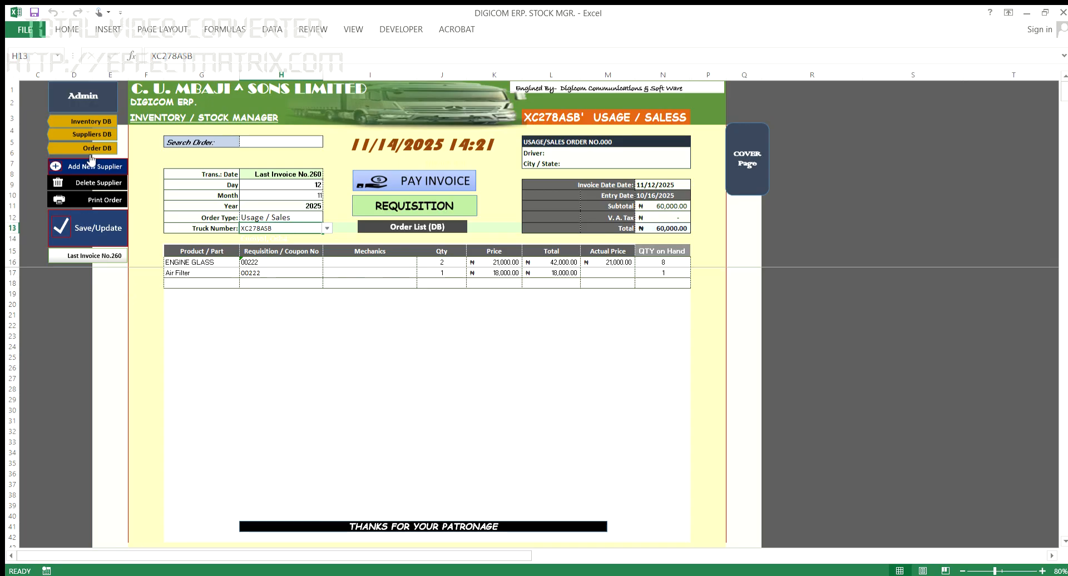
Step: Look up truck XC720ASB in the admin vehicle list, then go to Stock Entry
left_click(98, 103)
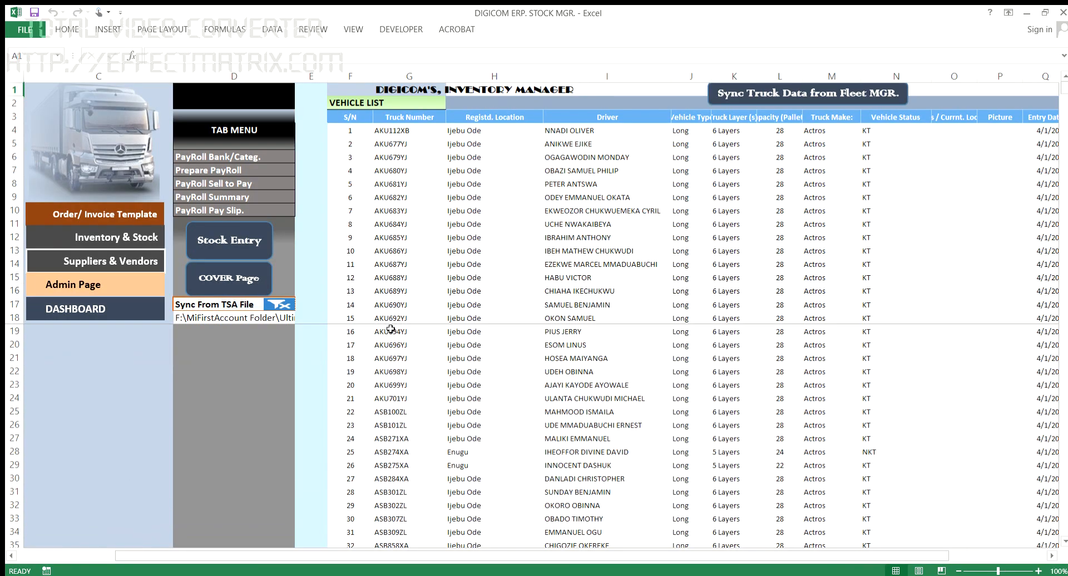
scroll(537, 445, "down", 14)
scroll(541, 457, "down", 7)
scroll(541, 457, "up", 1)
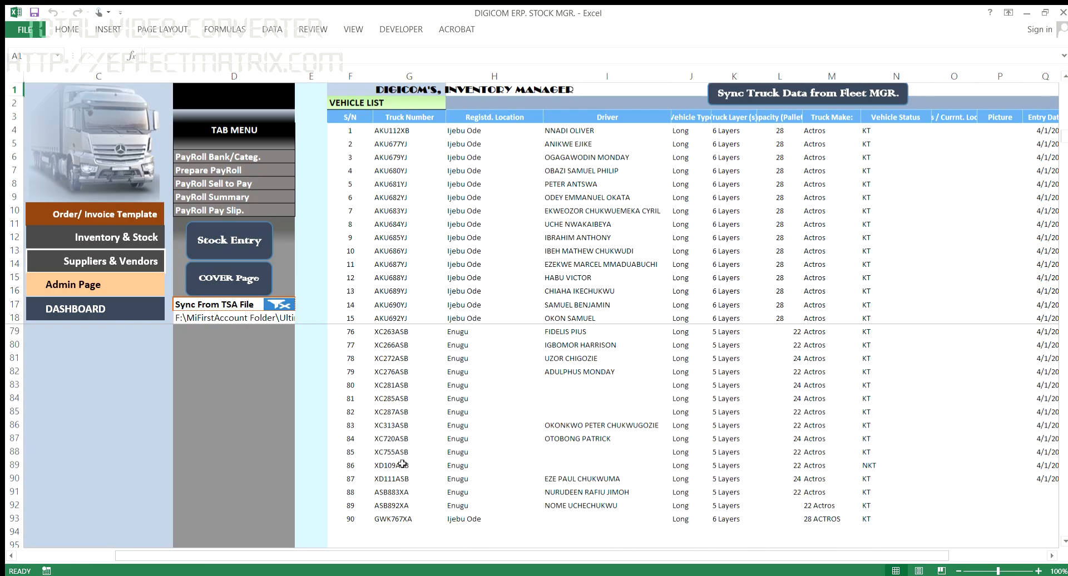
left_click(394, 440)
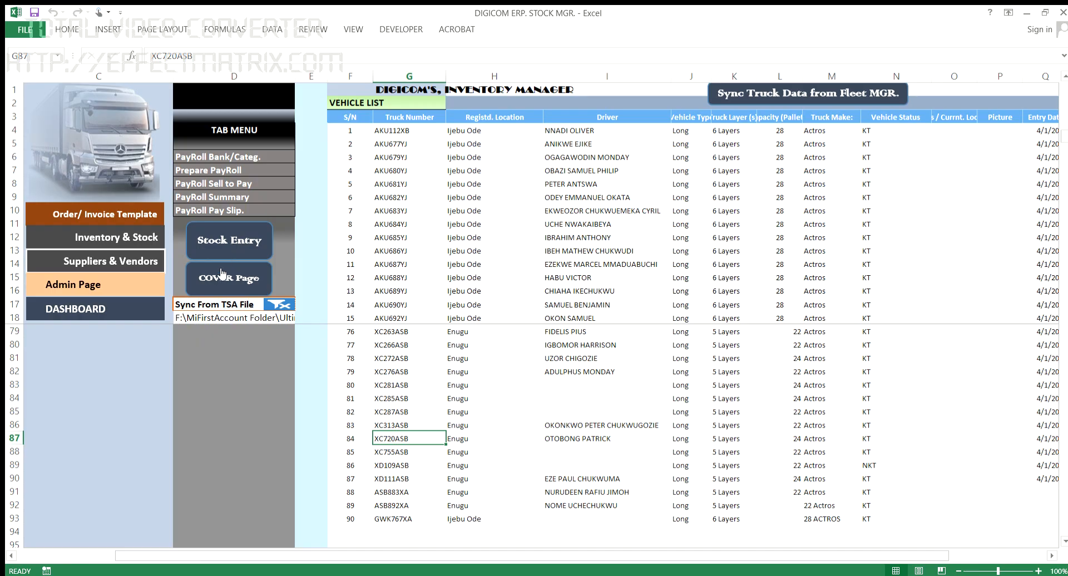
left_click(239, 238)
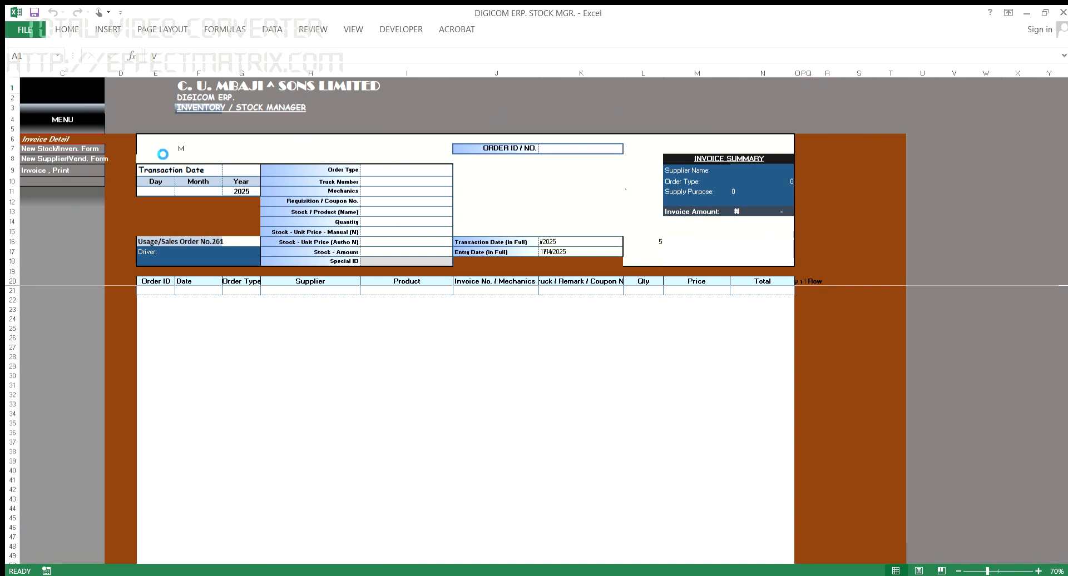
Step: Change the order's truck number from XC278ASB to XC720ASB and save the order
left_click(78, 103)
left_click(279, 229)
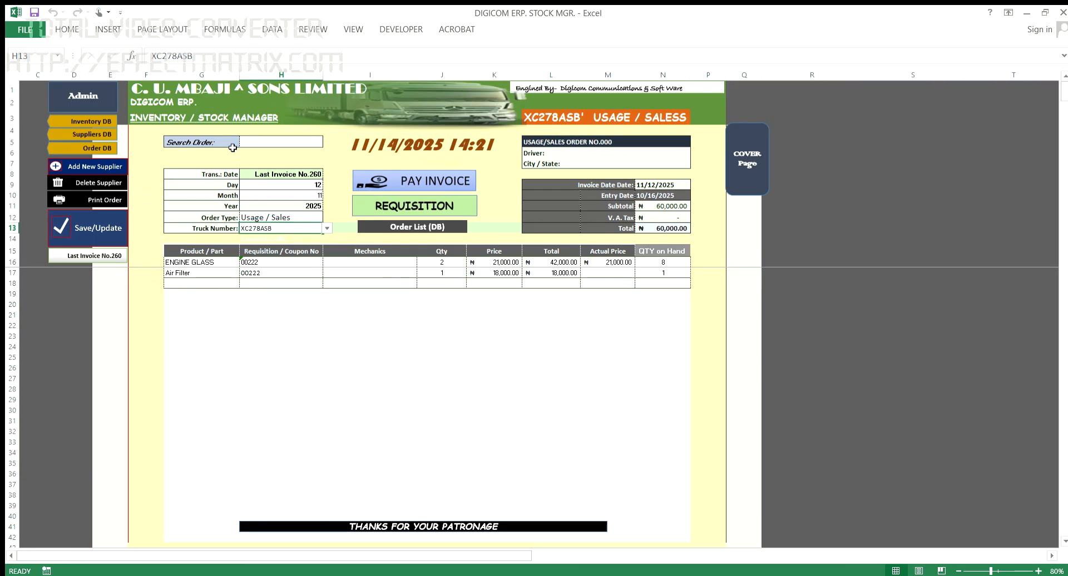
left_click(177, 57)
key("BackSpace")
key("BackSpace")
key("BackSpace")
type("720")
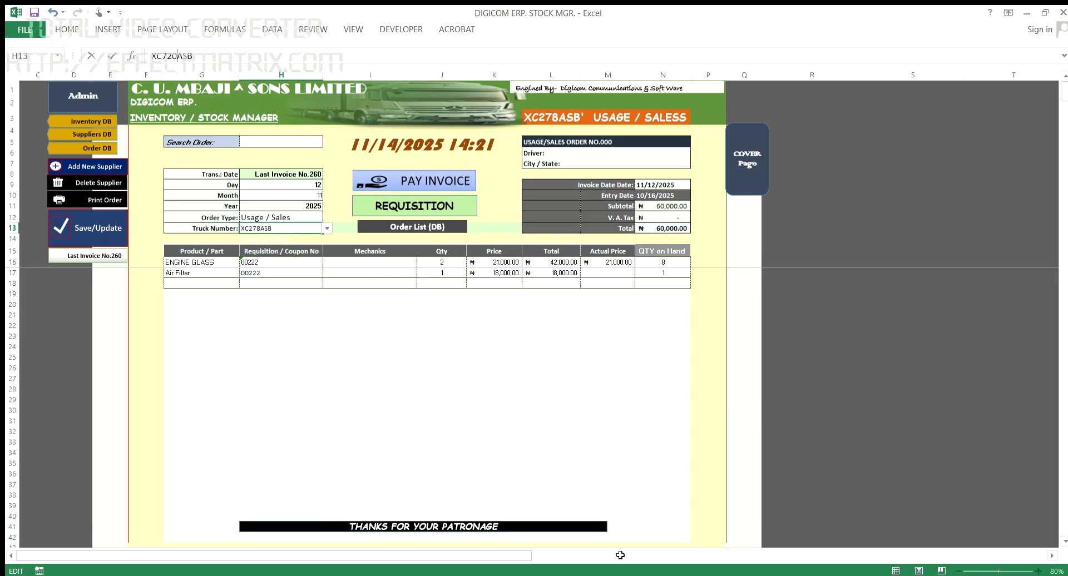
key("Return")
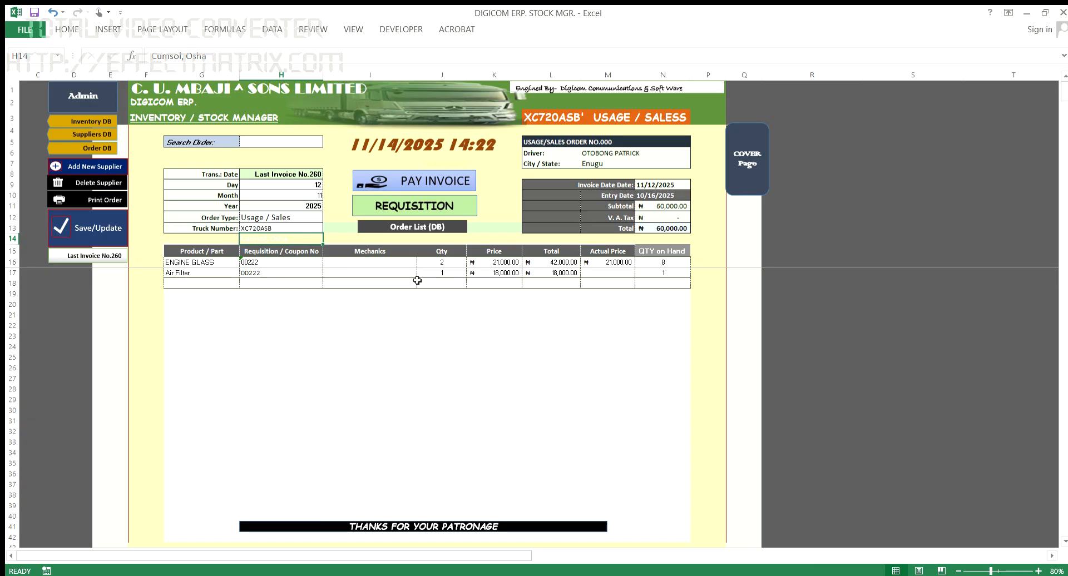
left_click(95, 240)
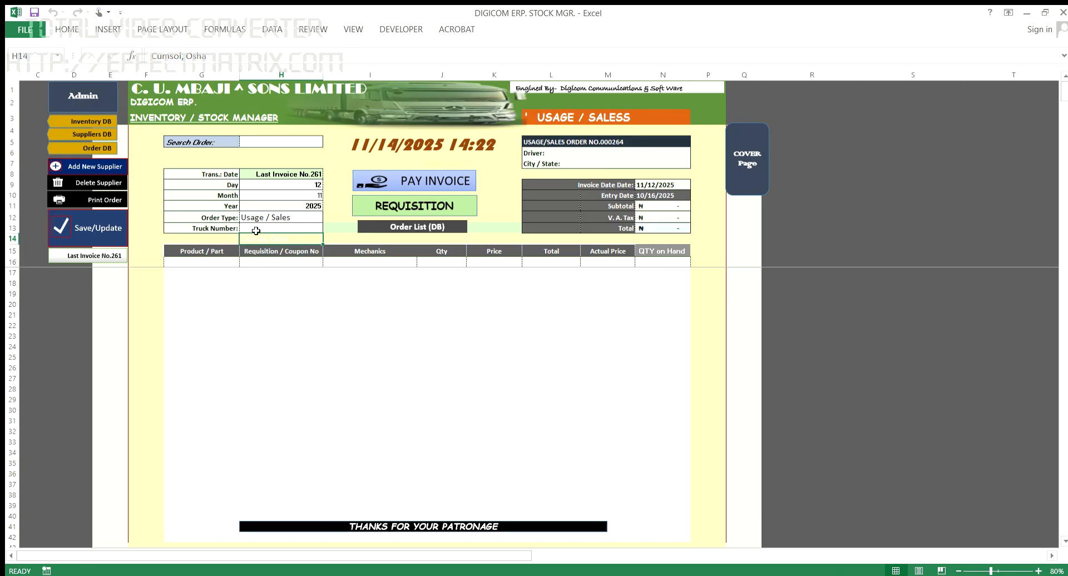
left_click(99, 105)
scroll(435, 358, "down", 20)
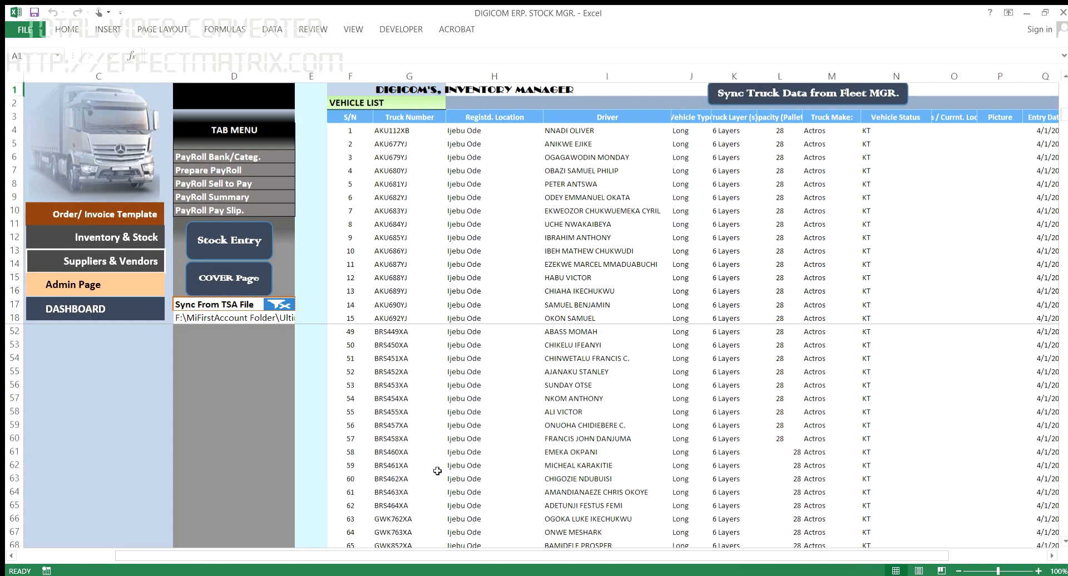
scroll(453, 424, "up", 6)
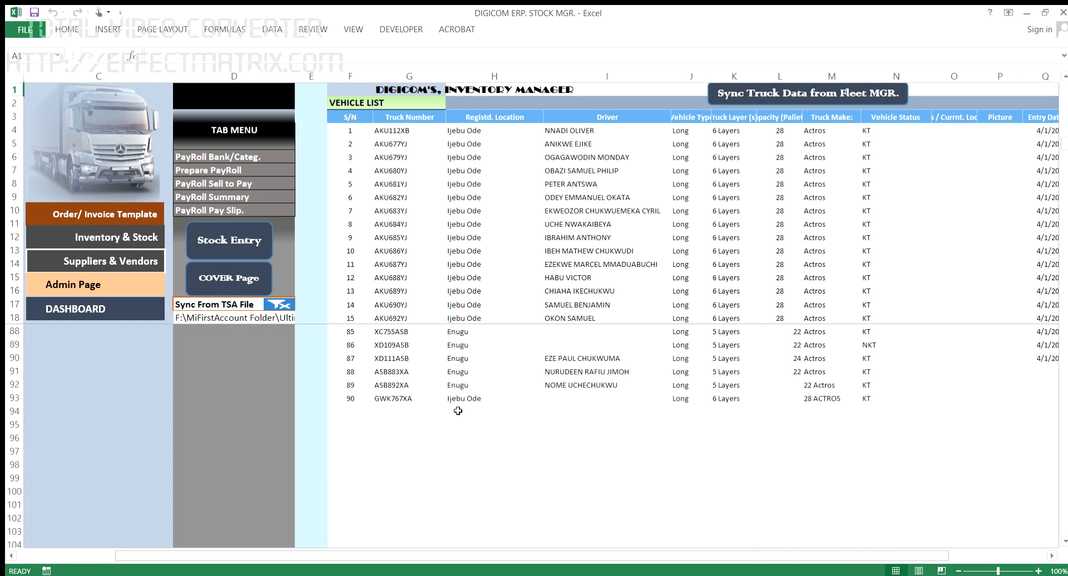
left_click(347, 415)
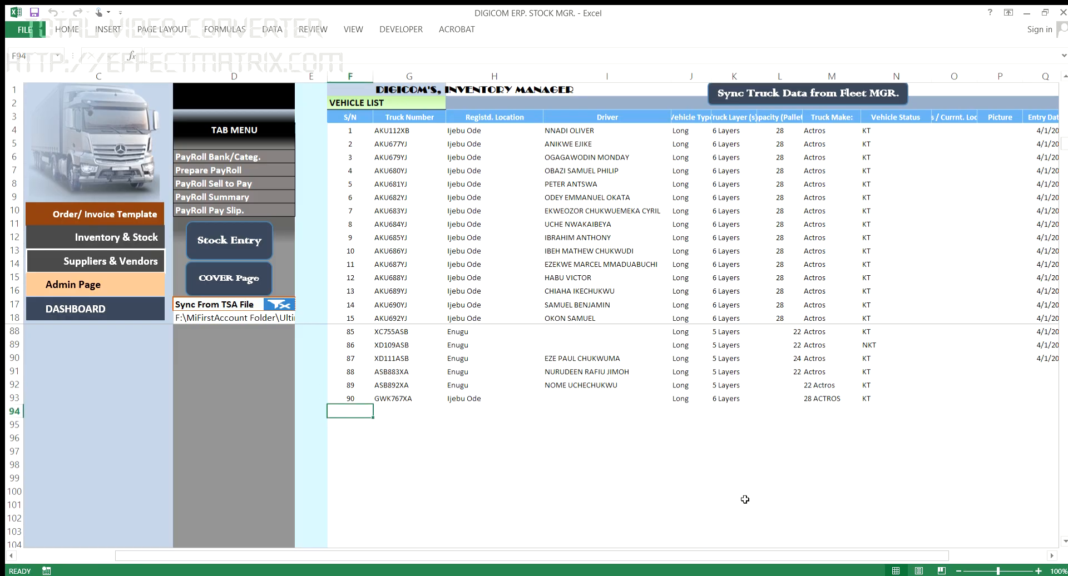
type("91")
key("Tab")
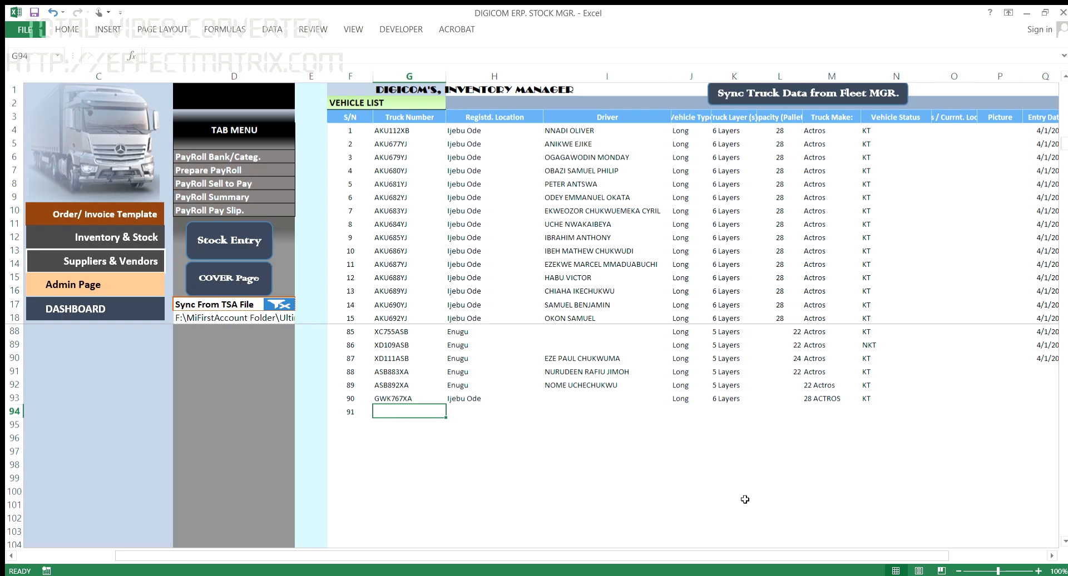
type("XC")
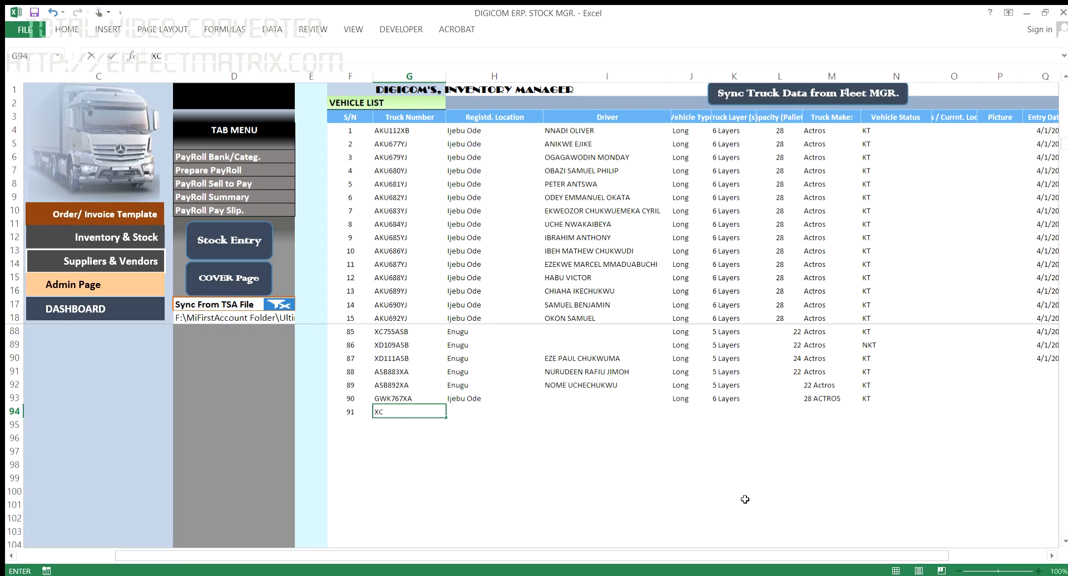
type("278ASB")
key("Tab")
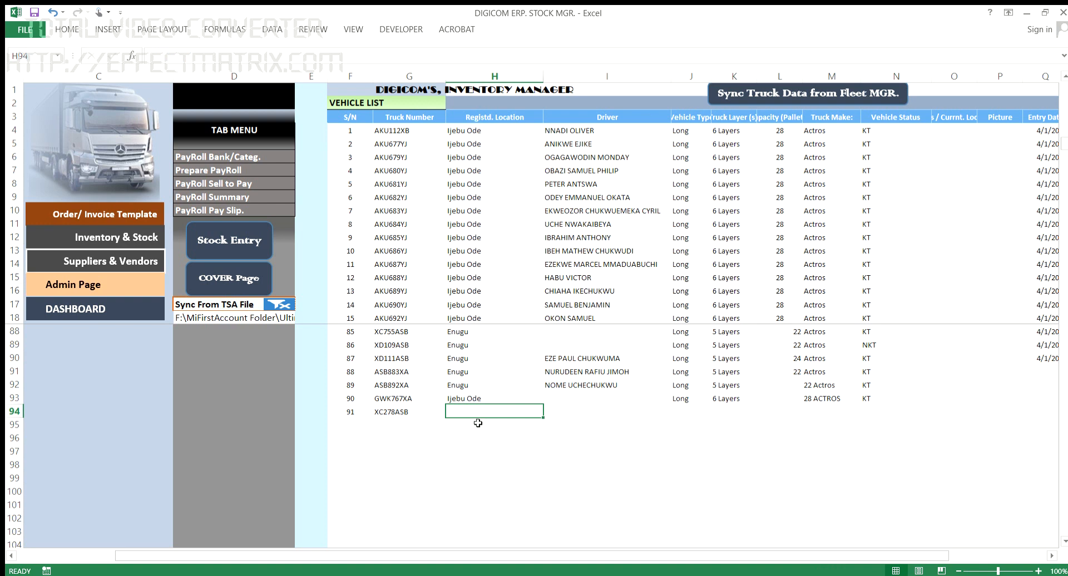
type("Enugu")
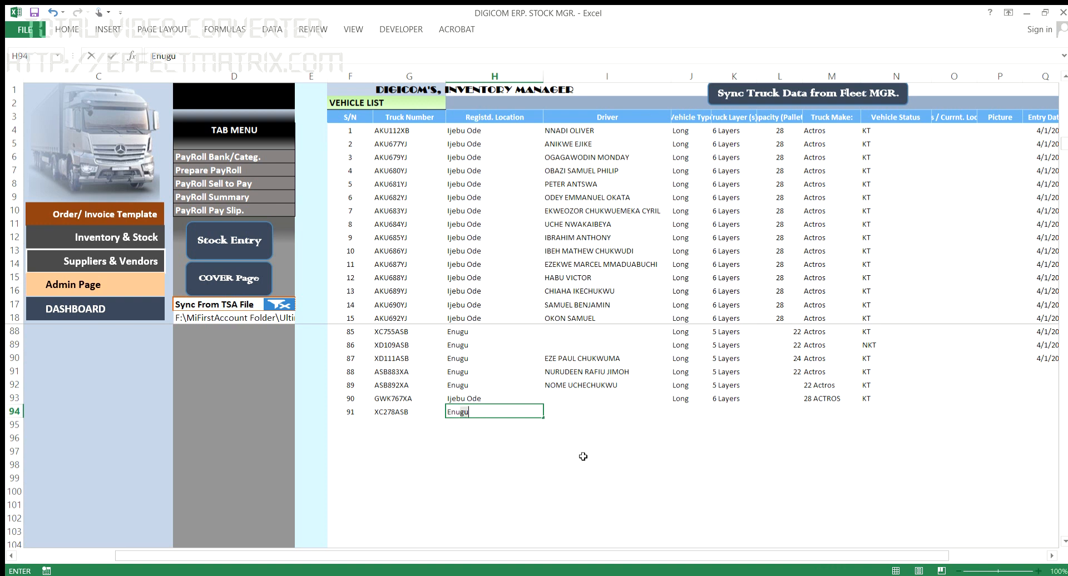
key("Tab")
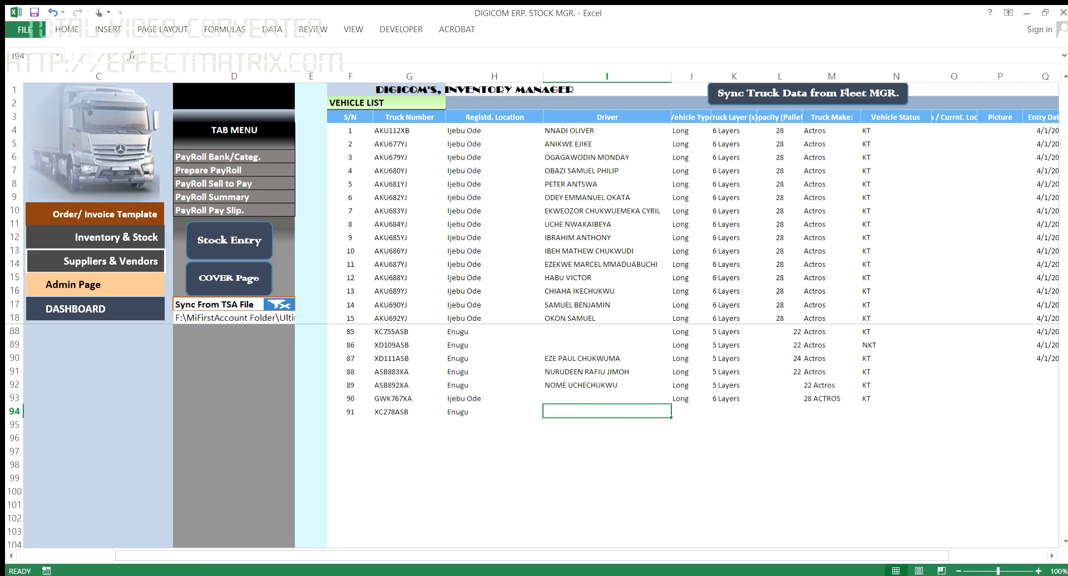
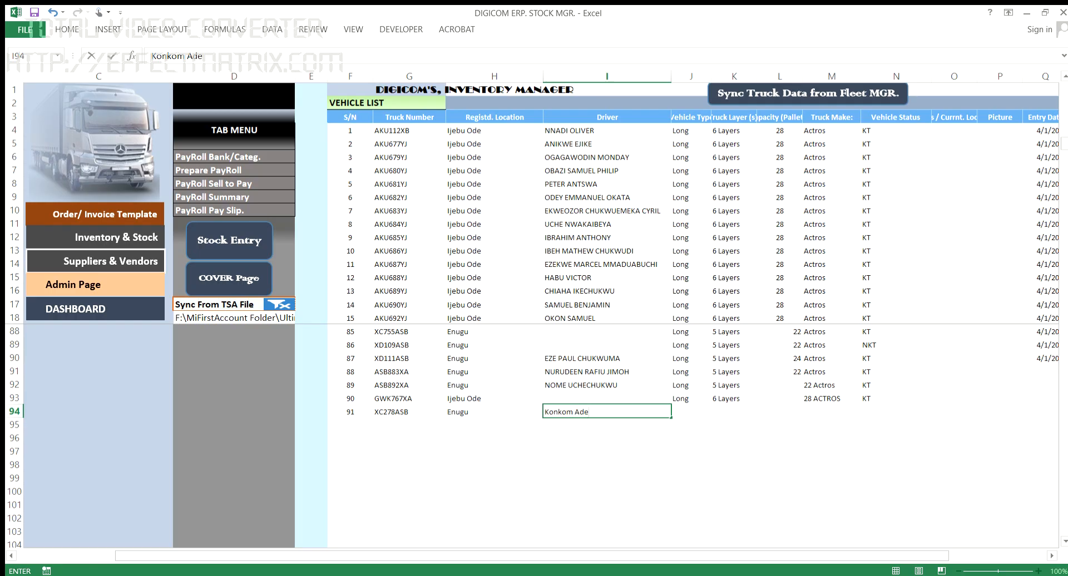
Step: Fill in the driver's name, type Short, 5 Layers, capacity 10, make Howo, status KT
key("Tab")
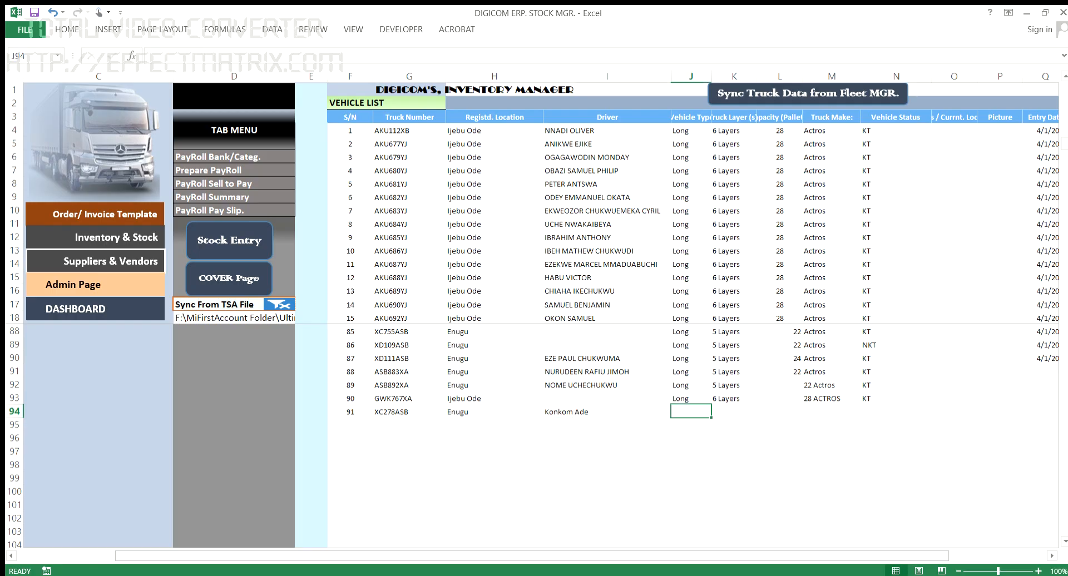
type("Short")
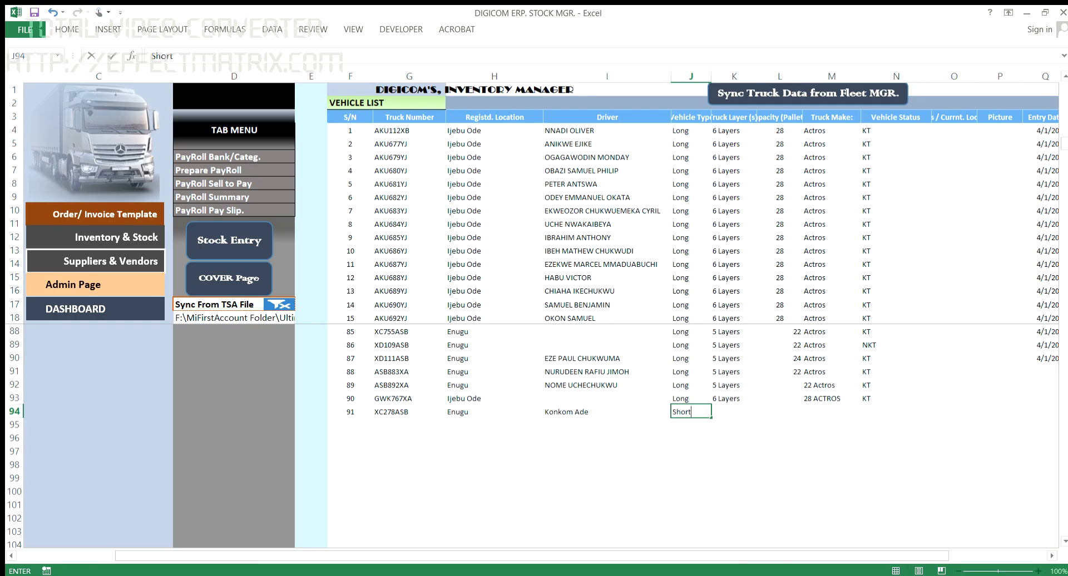
key("Tab")
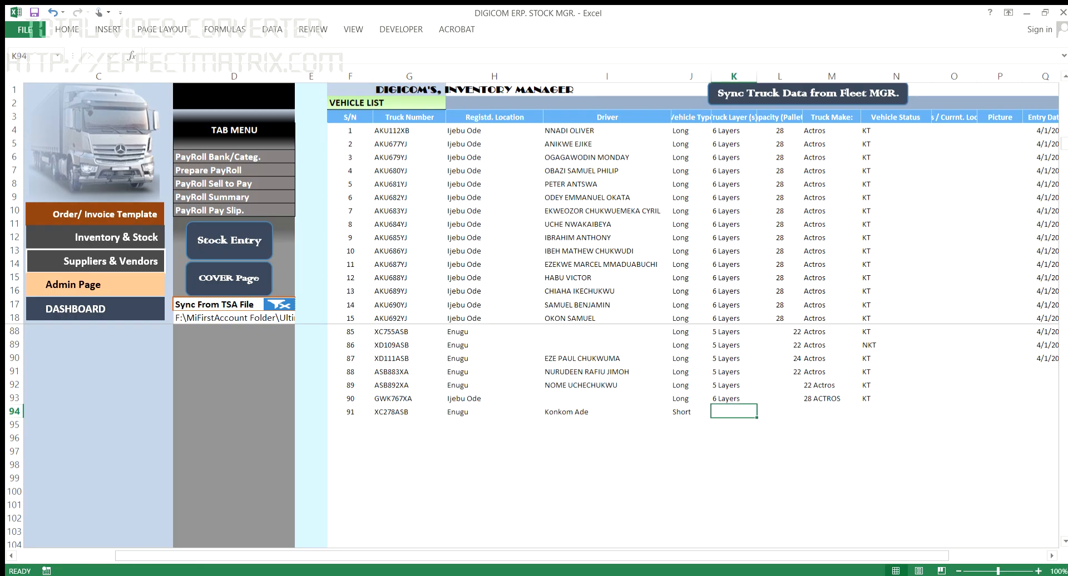
type("5 Layers")
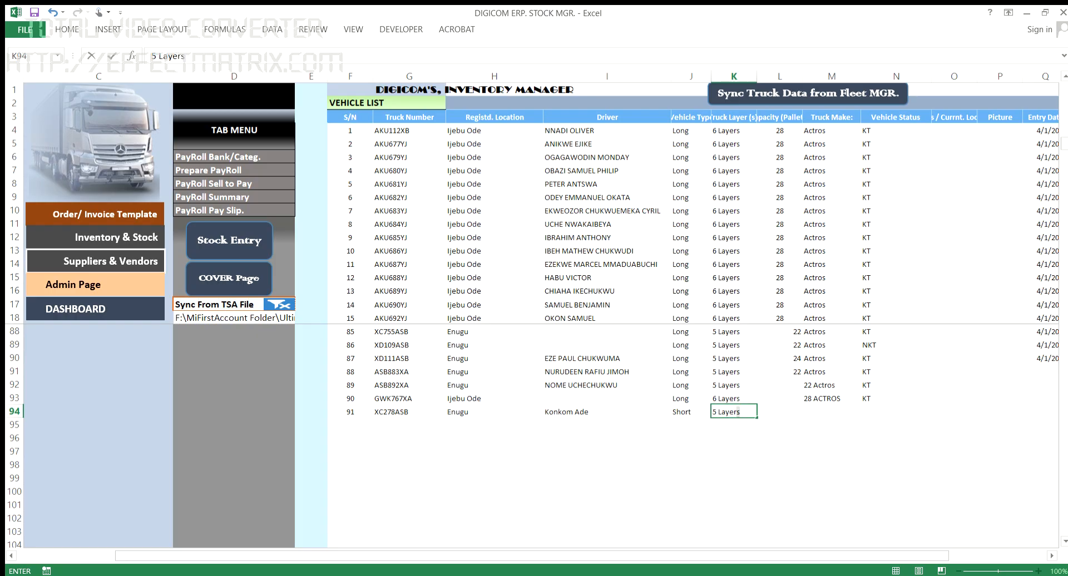
key("Tab")
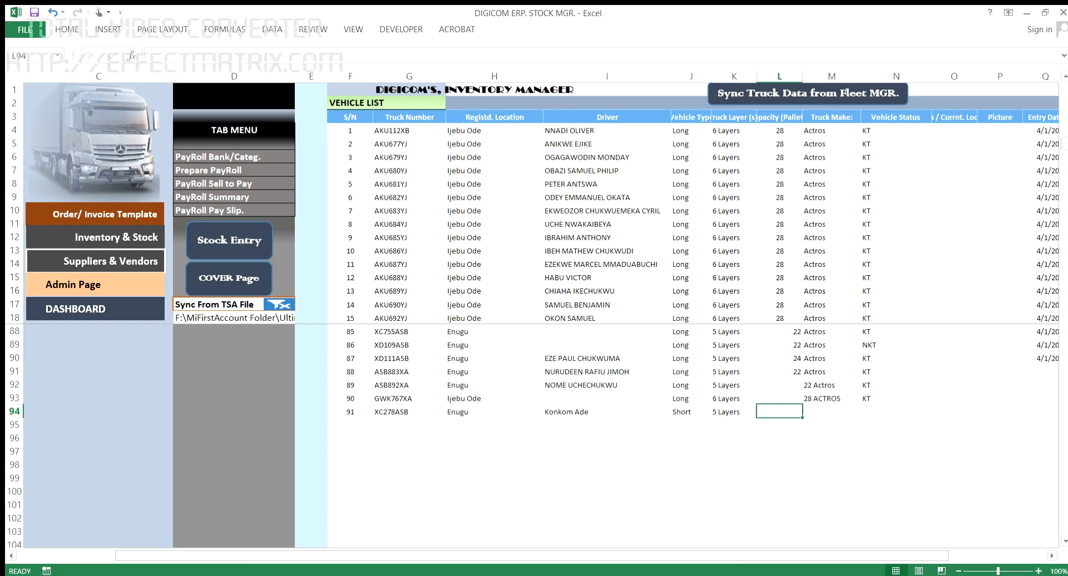
type("10")
key("Tab")
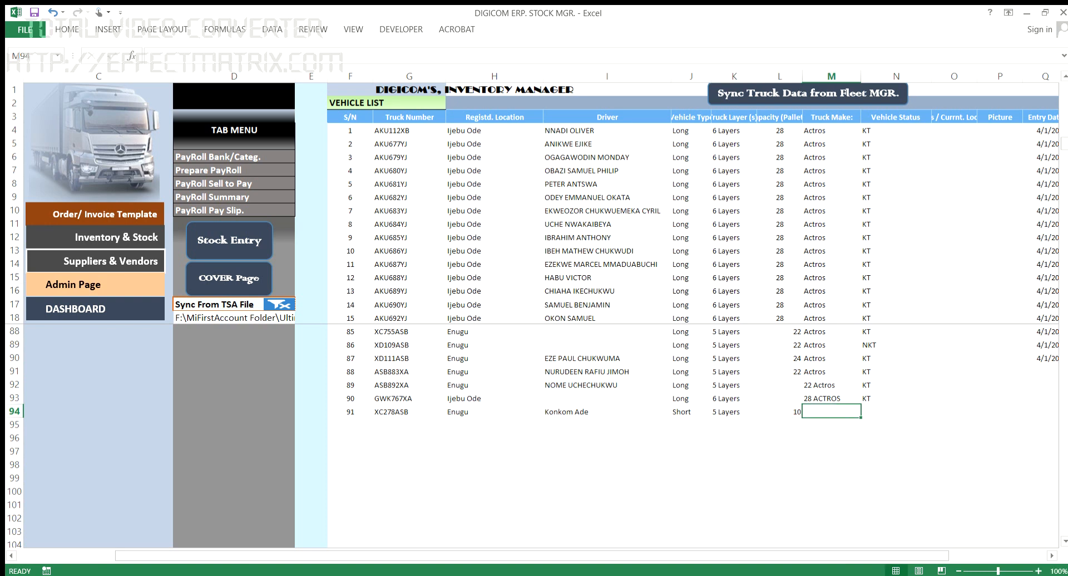
type("How")
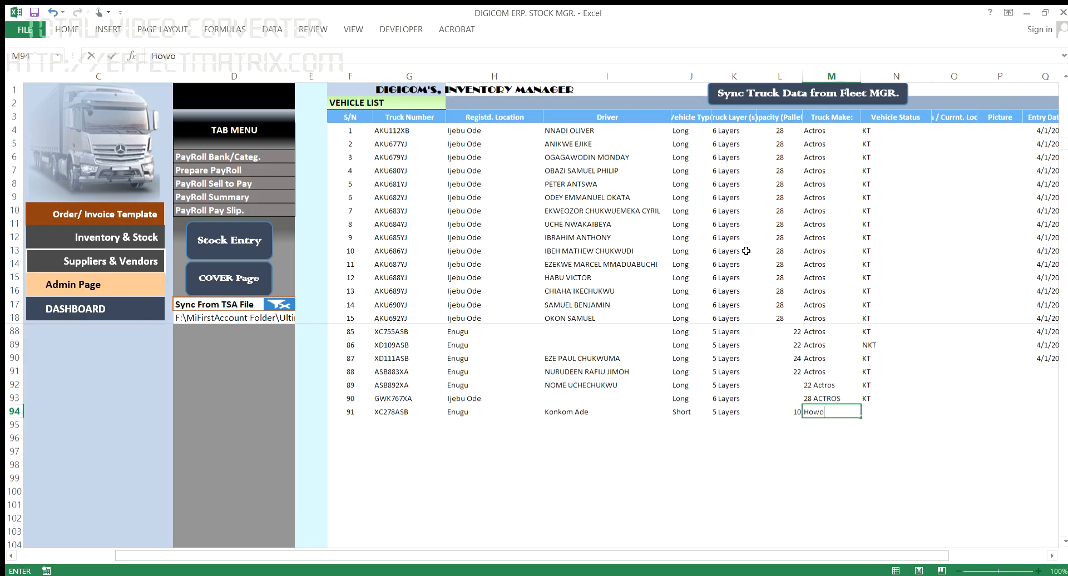
type("o")
key("Tab")
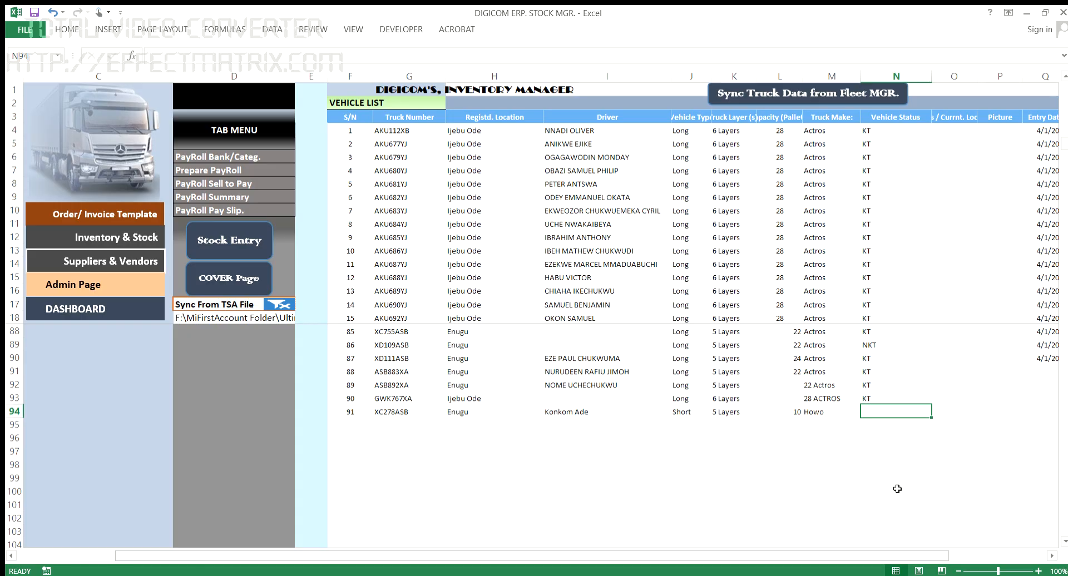
type("KT")
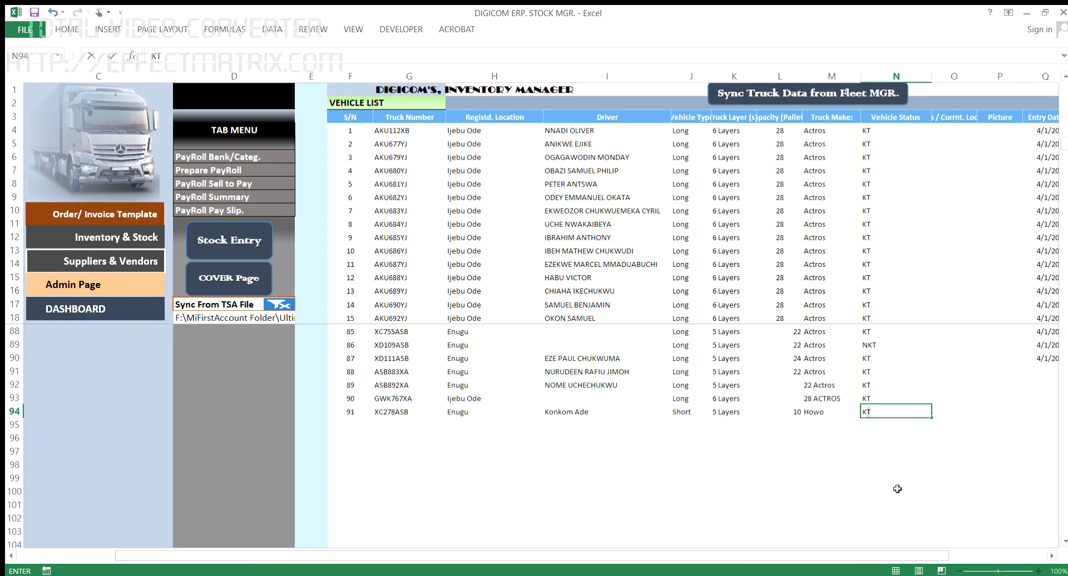
key("Return")
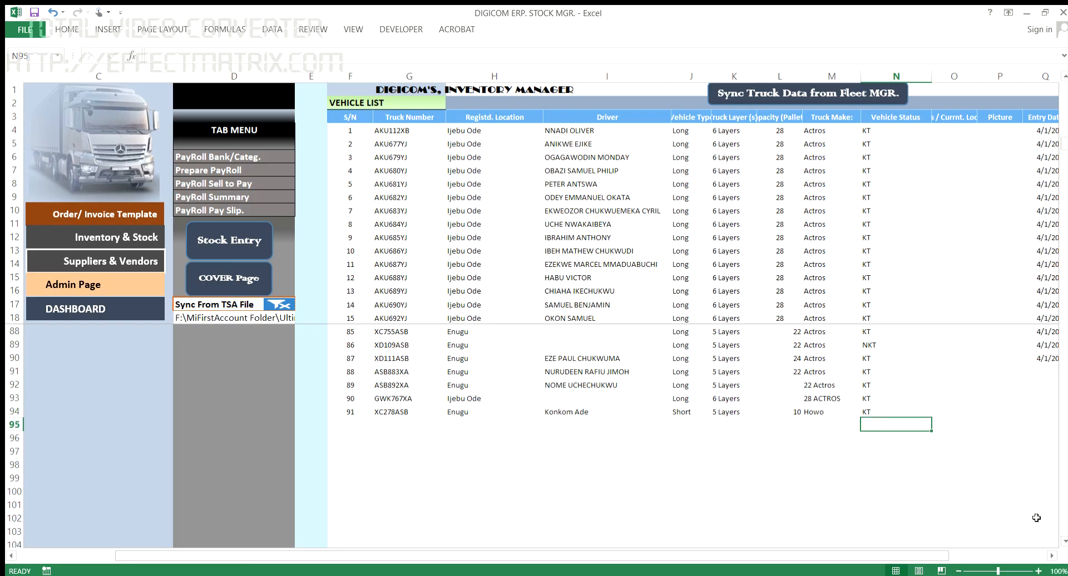
Step: Return via Stock Entry to the Usage / Sales form's Truck Number field
left_click(1030, 423)
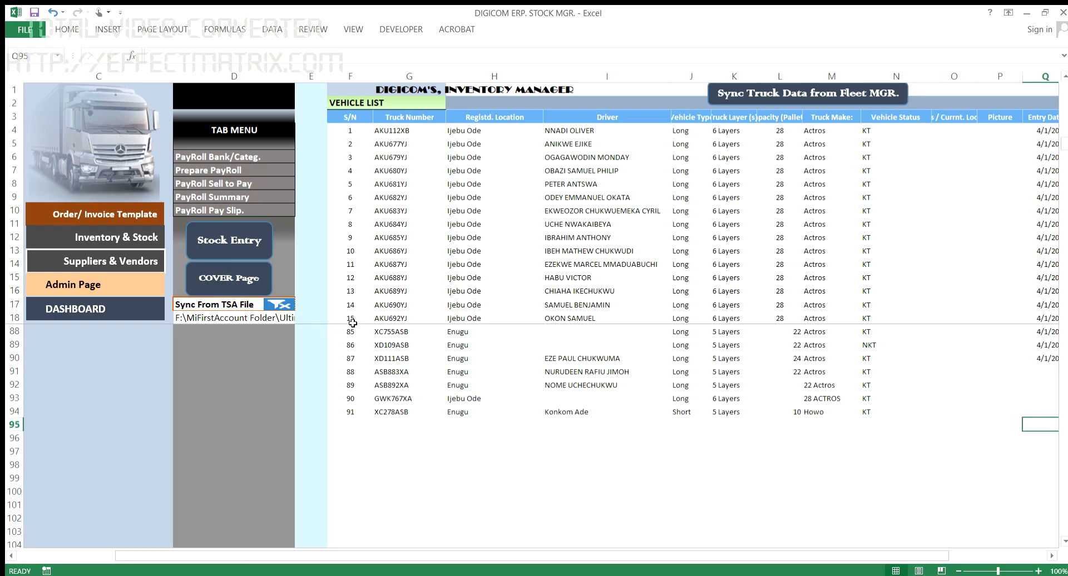
left_click(237, 244)
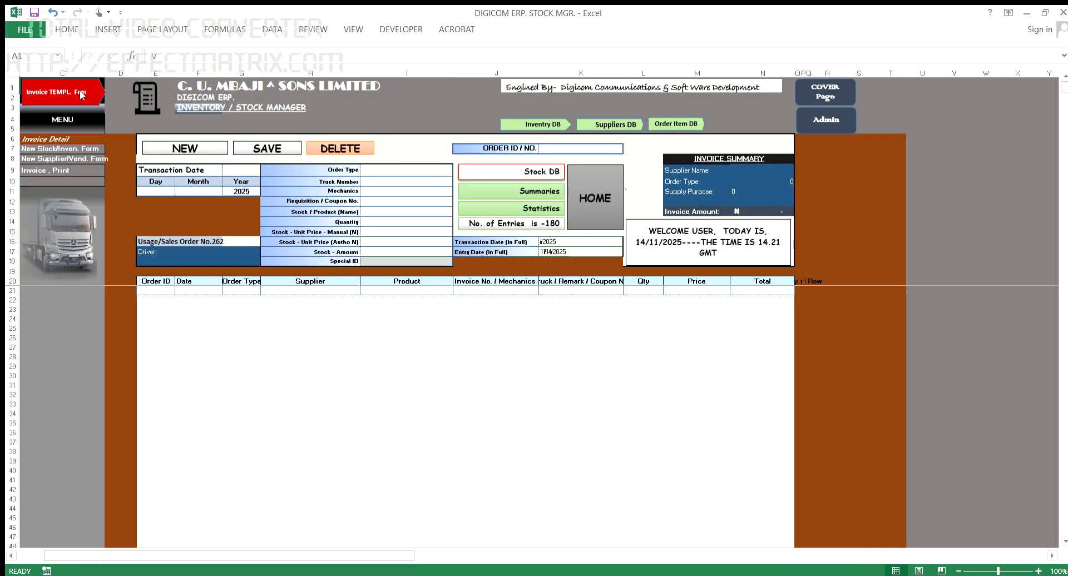
left_click(84, 96)
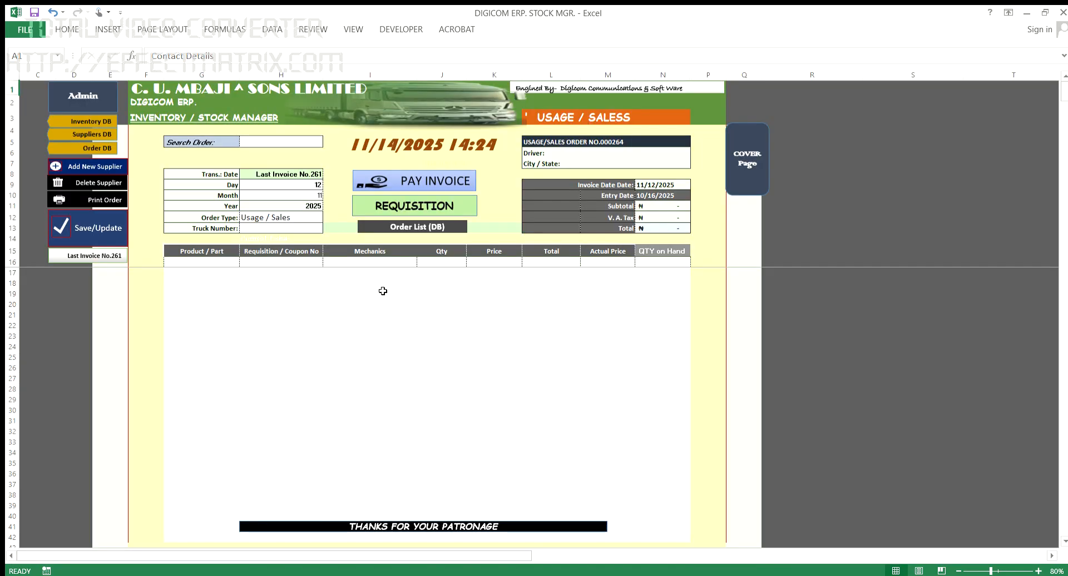
left_click(285, 227)
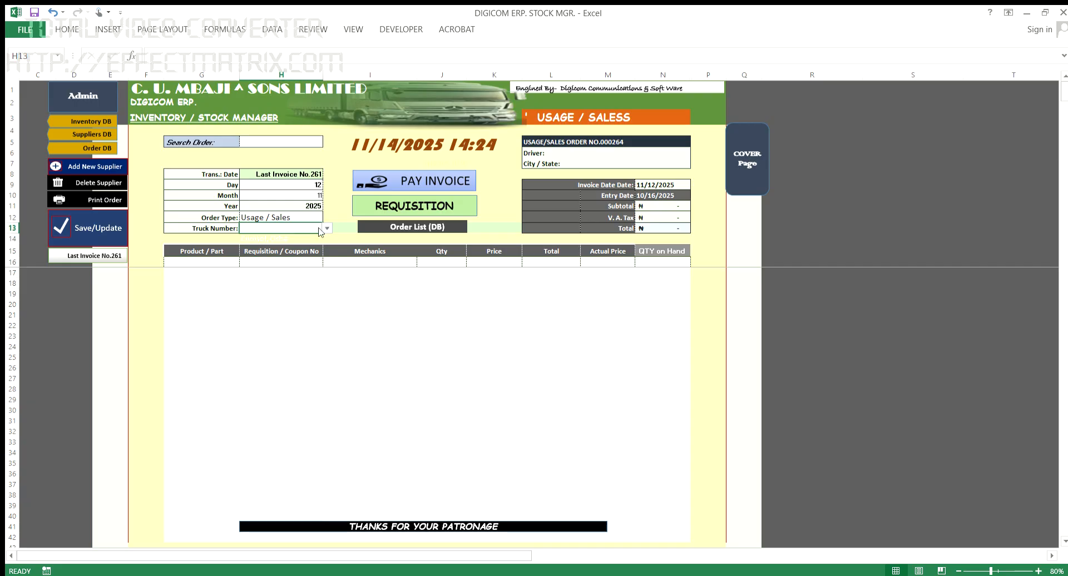
Step: Confirm XC278ASB appears in the vehicle list, then reopen the Usage / Sales form
left_click(91, 103)
scroll(656, 388, "down", 8)
scroll(680, 455, "down", 16)
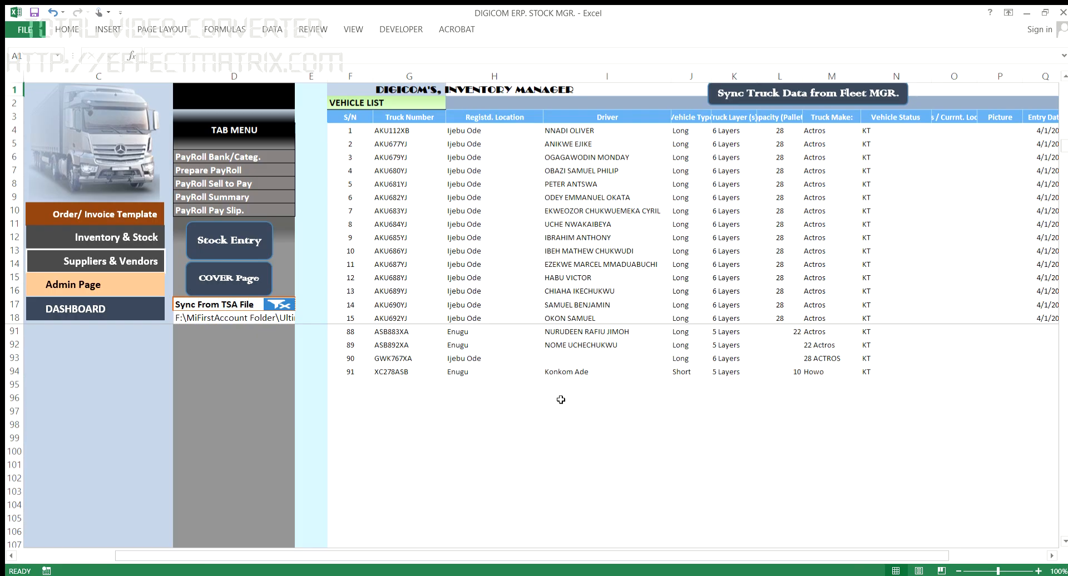
scroll(551, 411, "up", 5)
scroll(545, 425, "up", 3)
scroll(545, 425, "down", 3)
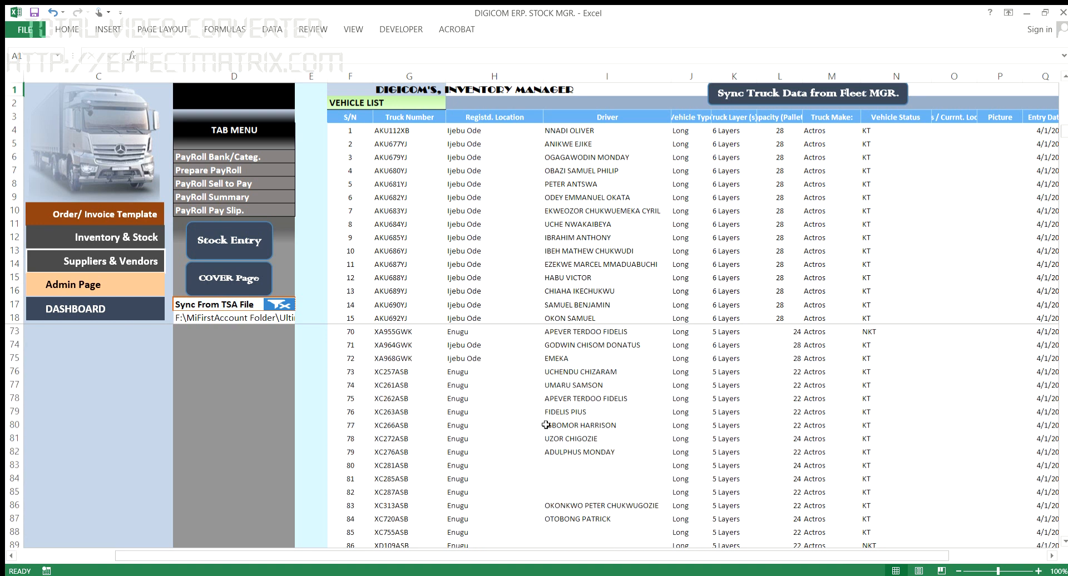
left_click(230, 250)
left_click(54, 96)
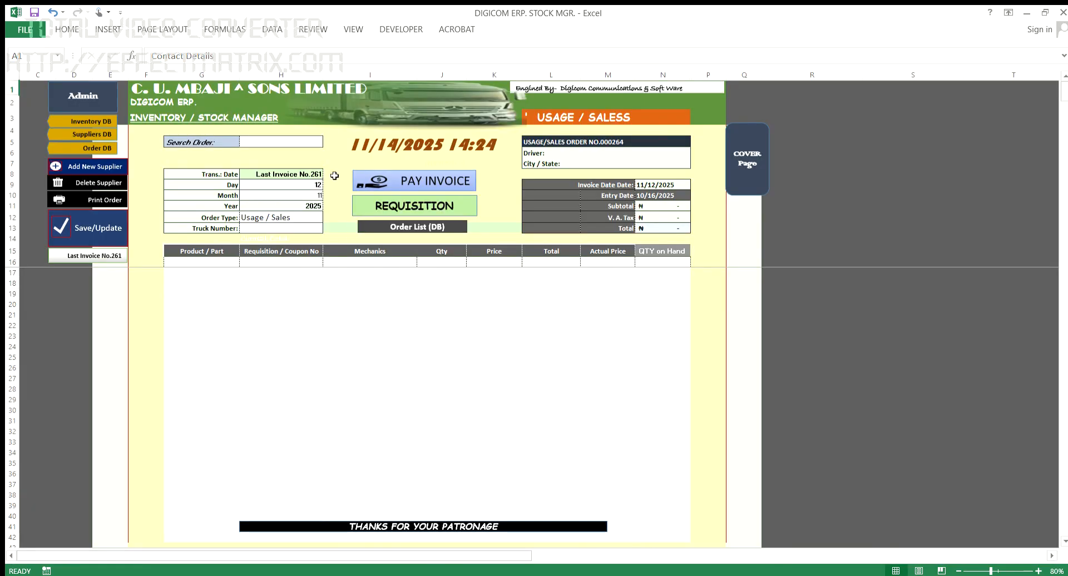
Step: Load usage/sales order 261 into the form via the Search Order field
left_click(278, 143)
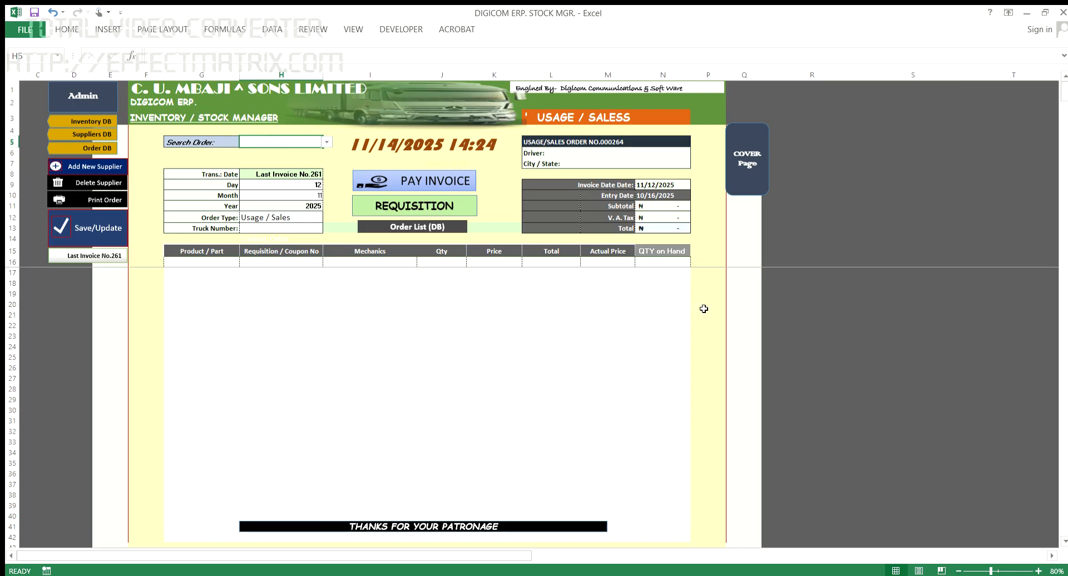
type("261")
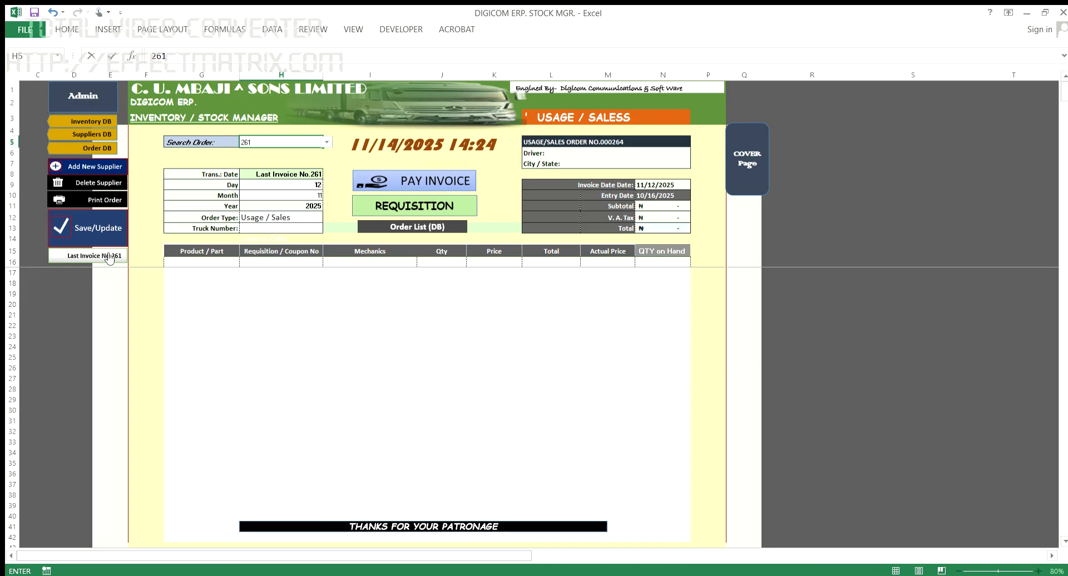
key("Return")
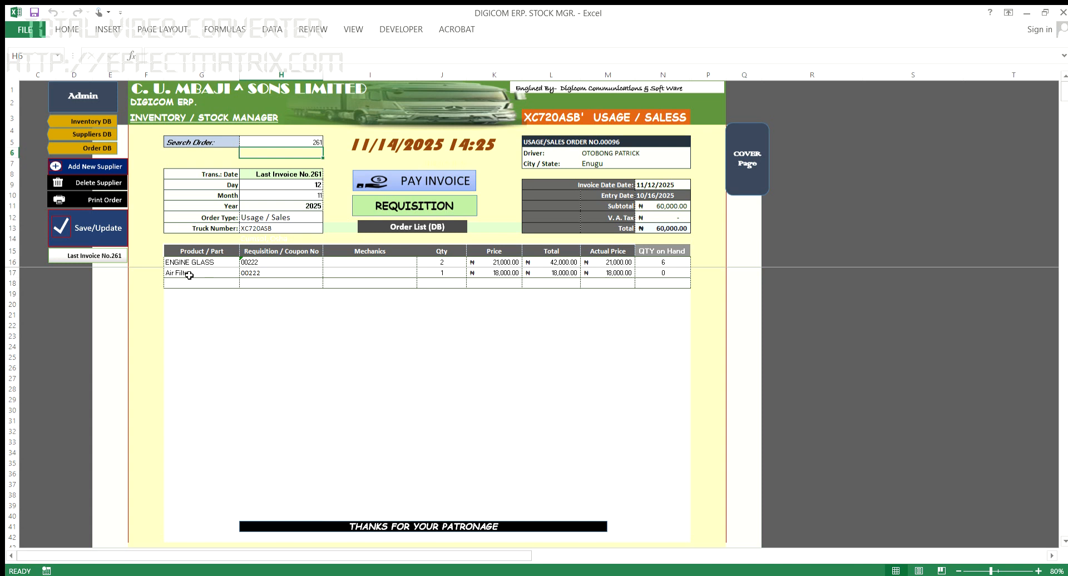
Step: Change the order's truck number from XC720ASB to XC278ASB and save the update
left_click(256, 229)
left_click(161, 57)
left_click(176, 58)
key("BackSpace")
type("8")
key("Return")
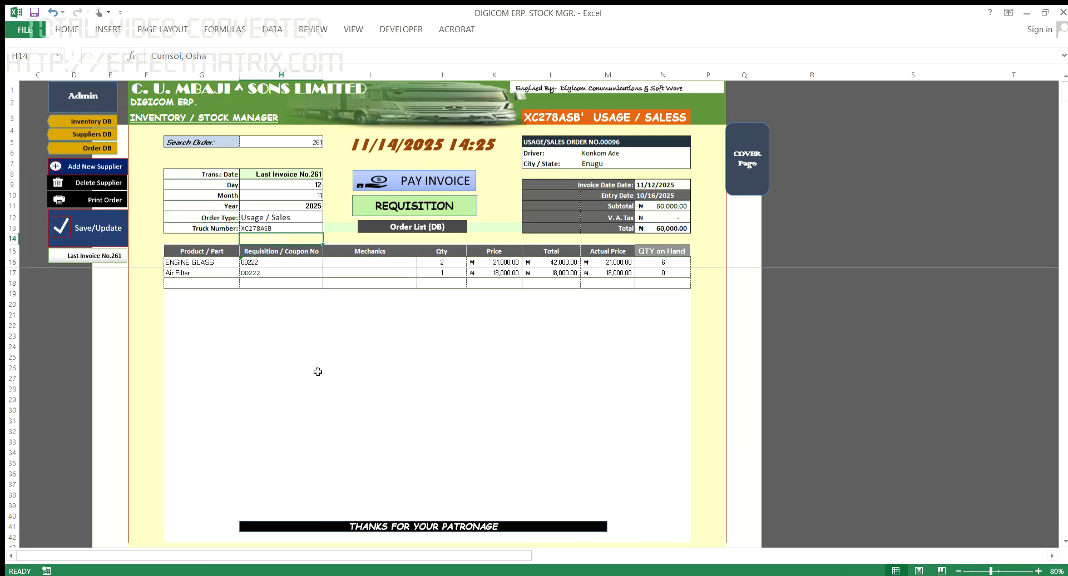
left_click(86, 225)
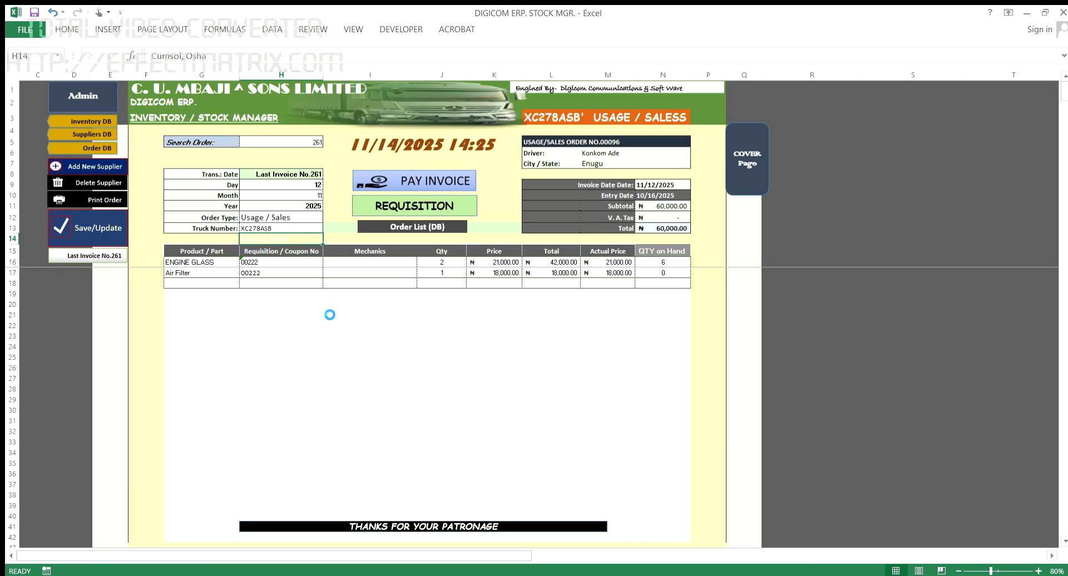